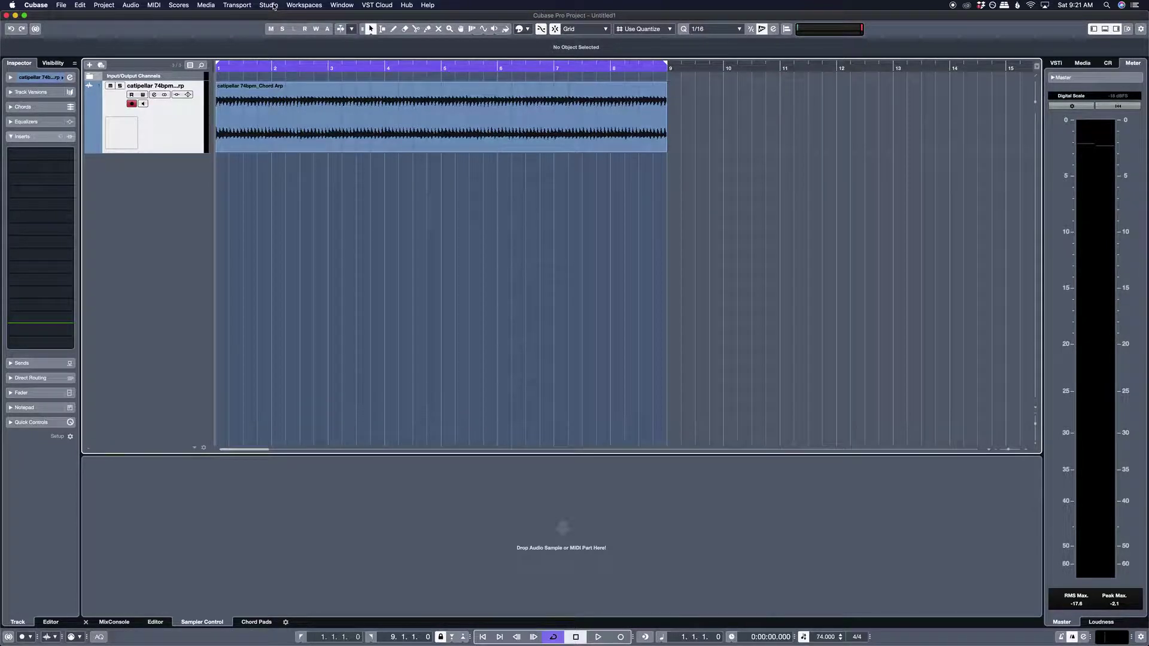
Open Studio > Audio Connections on External FX, collapse Guitar Pedal Chain, and reposition the window
click(268, 5)
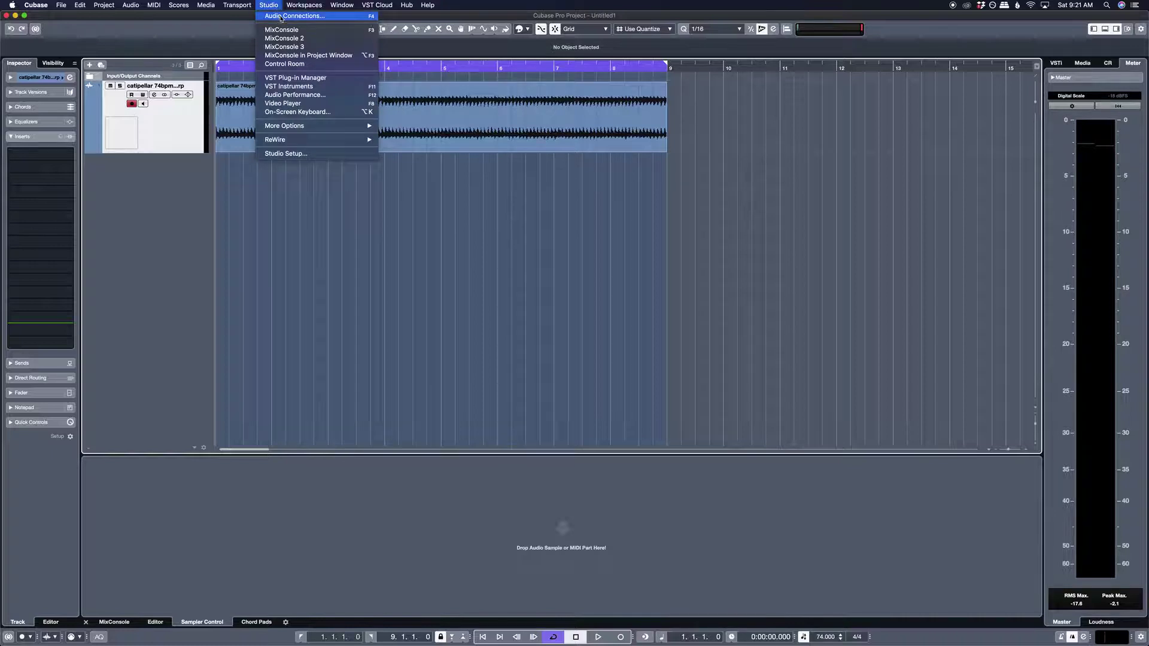
click(281, 16)
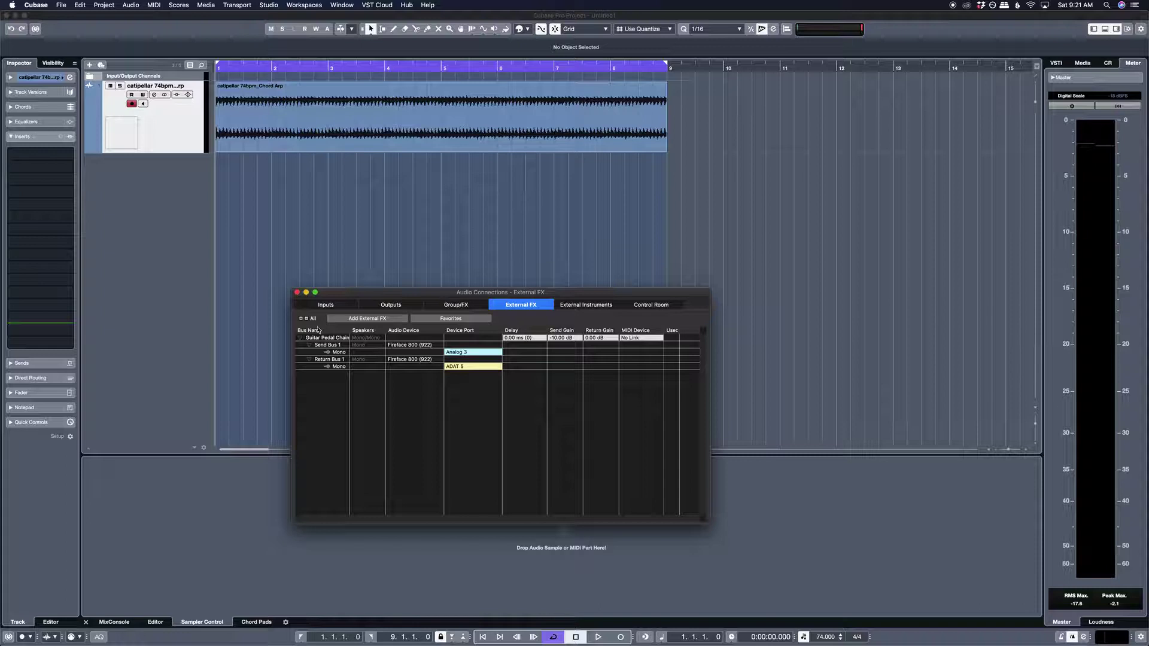
click(299, 339)
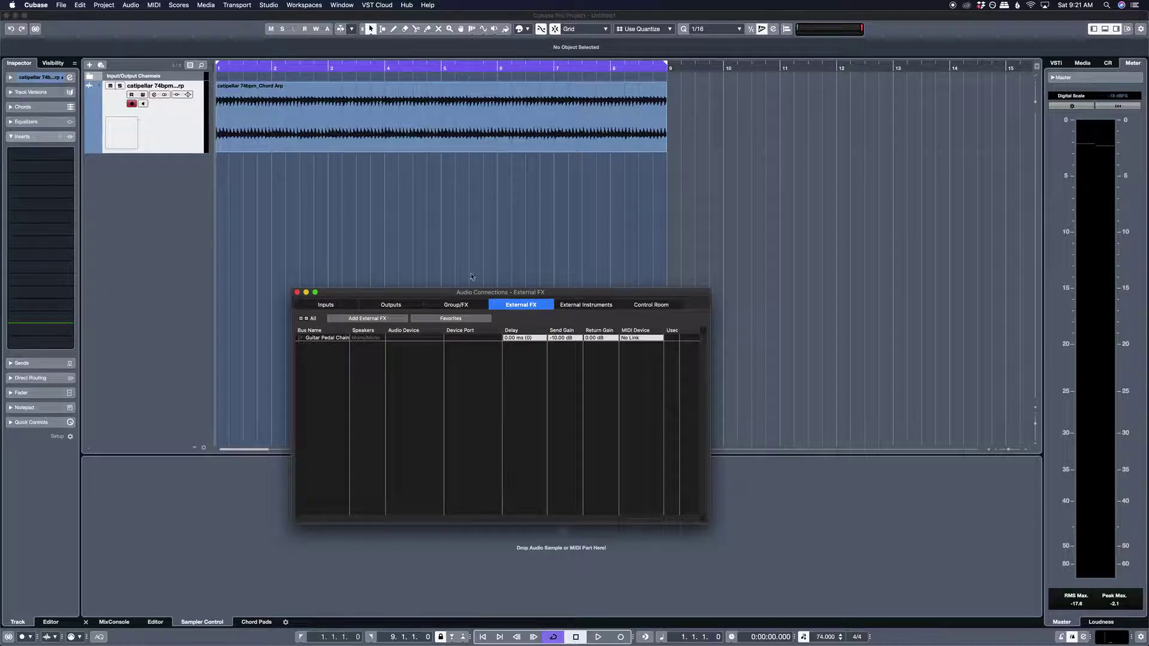
drag(477, 292, 530, 214)
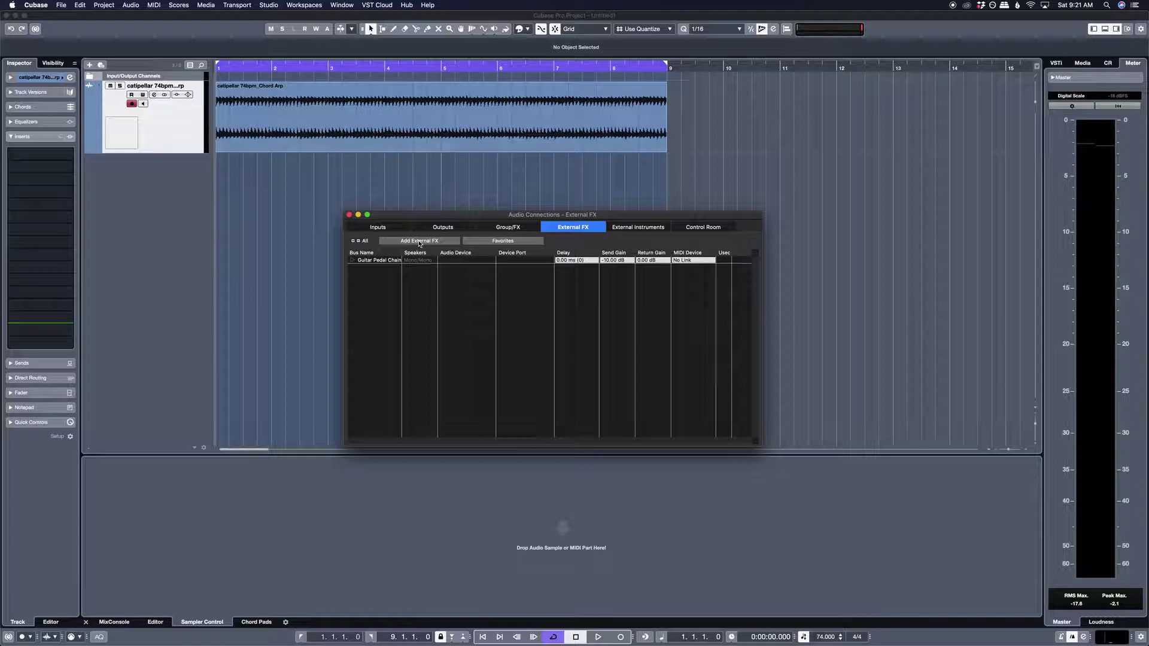
Create a stereo send/return external effect named 'ZULU TAPE!'
click(420, 243)
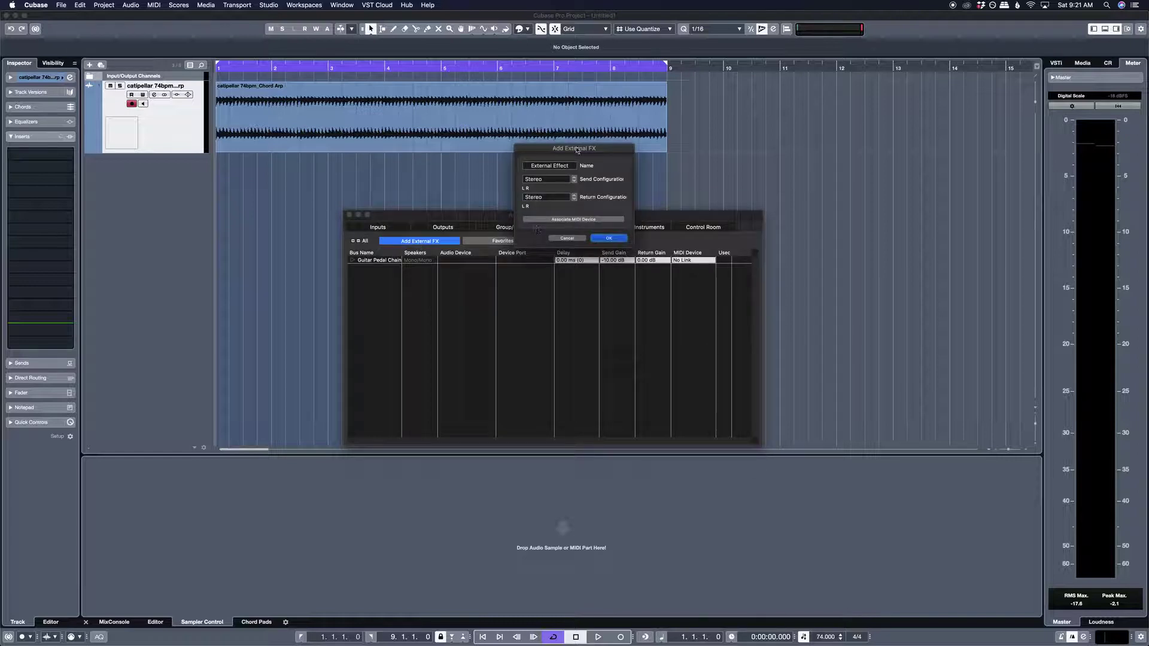
drag(577, 150, 569, 304)
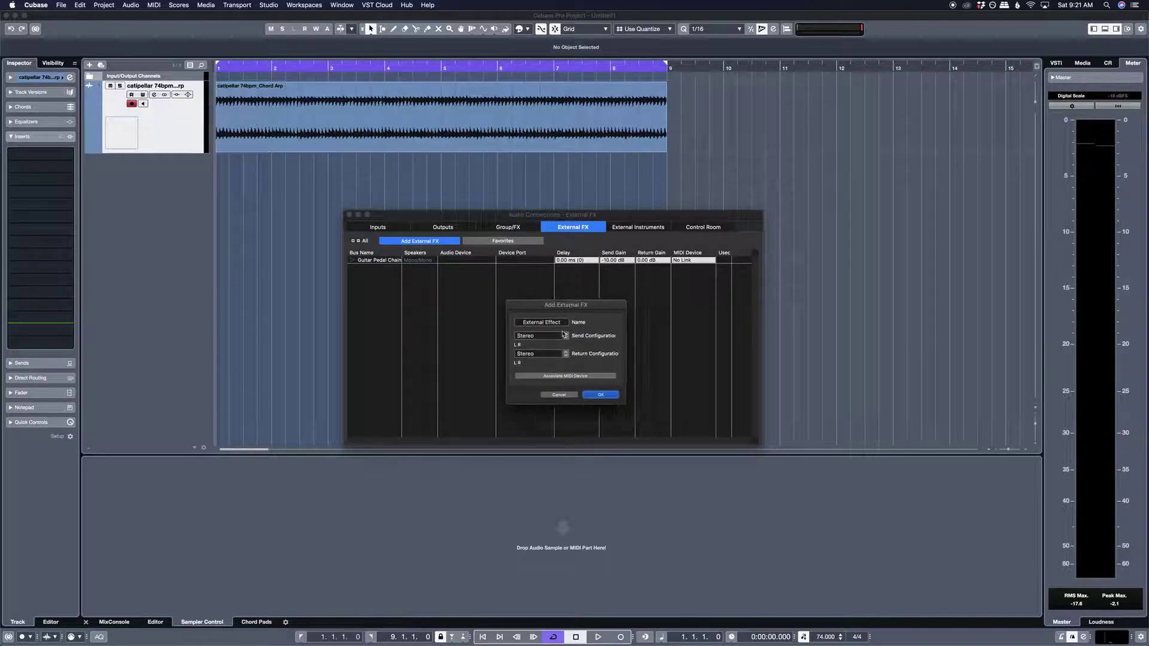
click(556, 325)
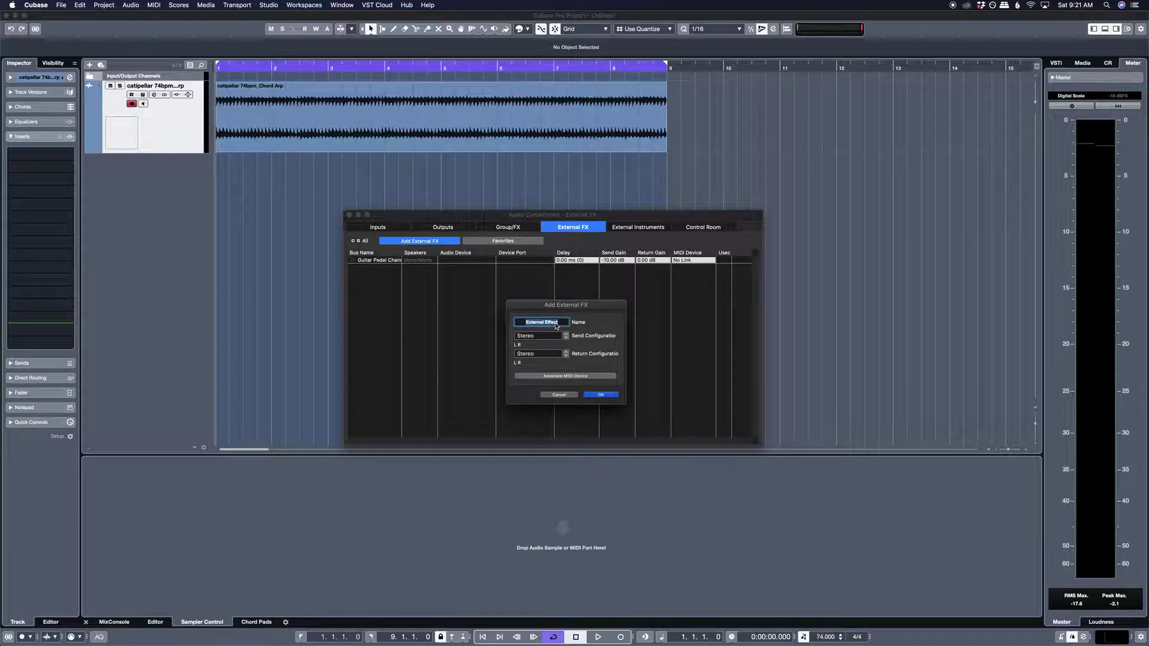
text(ZULU TAPE!)
click(606, 325)
click(611, 396)
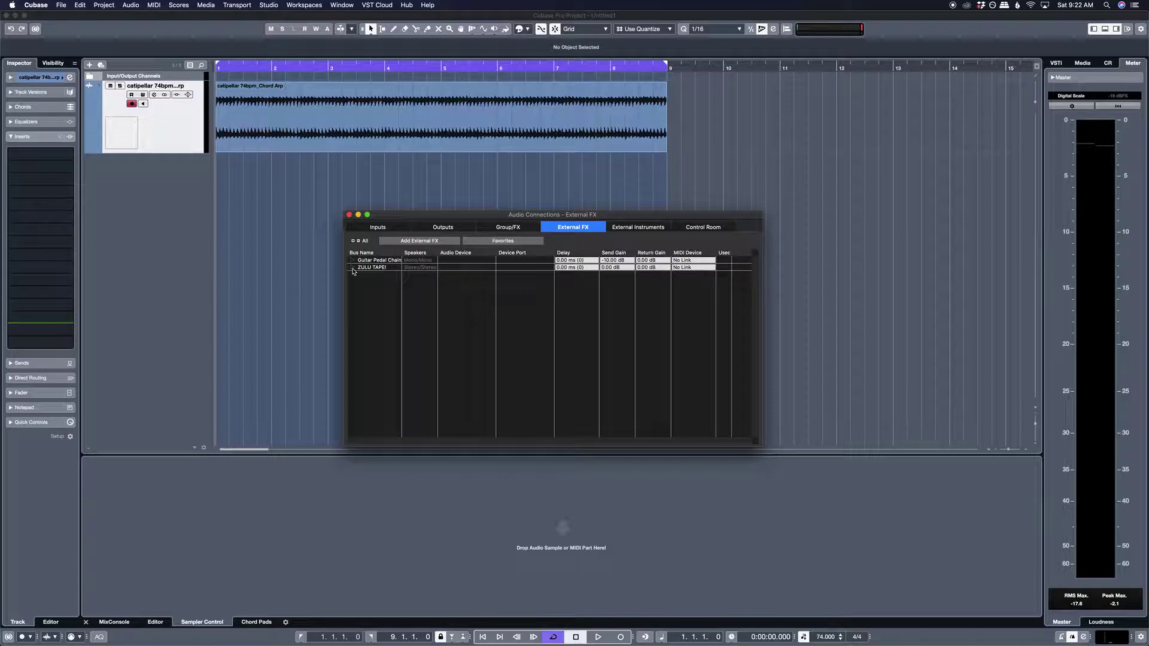
Expand ZULU TAPE!, Send Bus 1 and Return Bus 1 to show their left and right ports
click(353, 268)
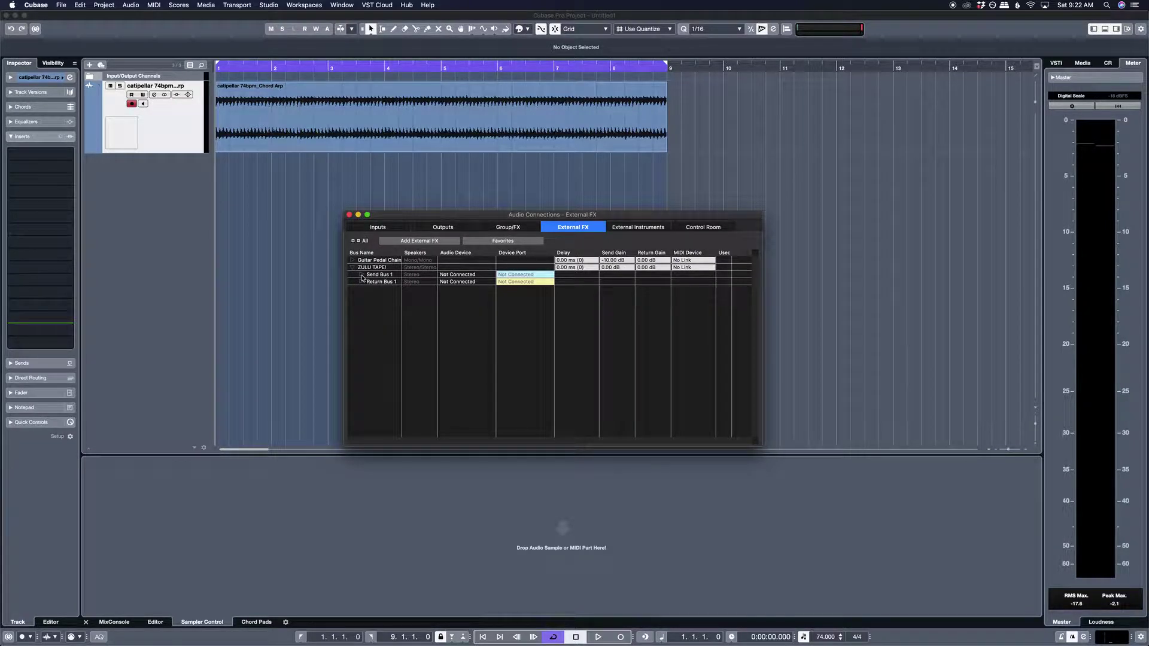
click(361, 275)
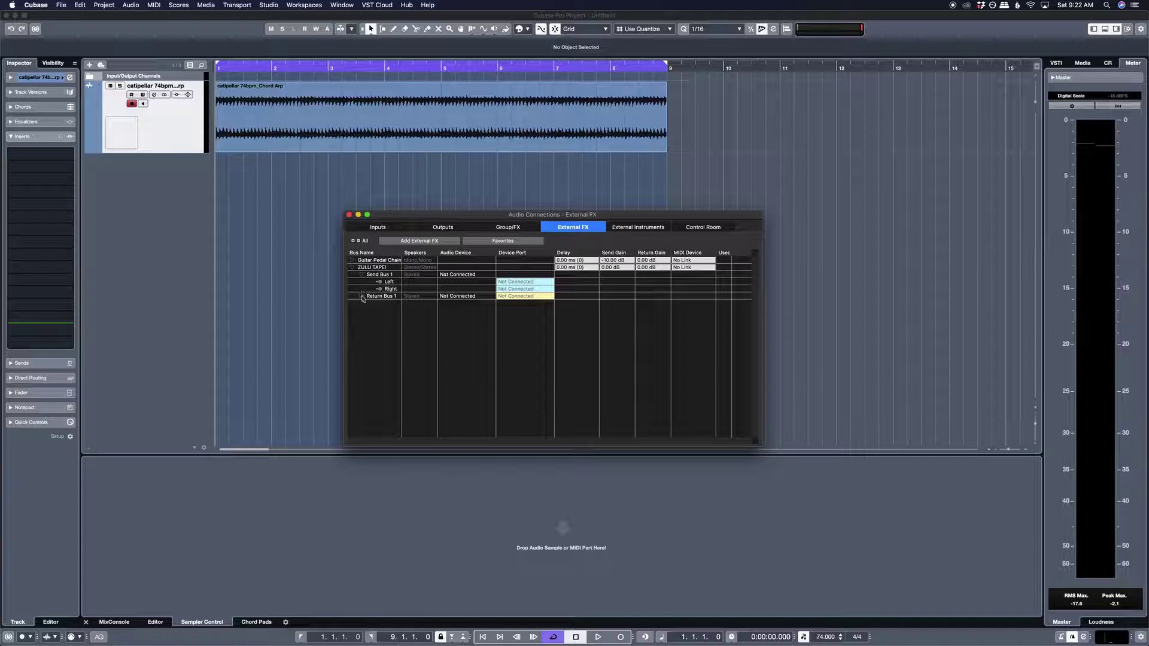
click(361, 296)
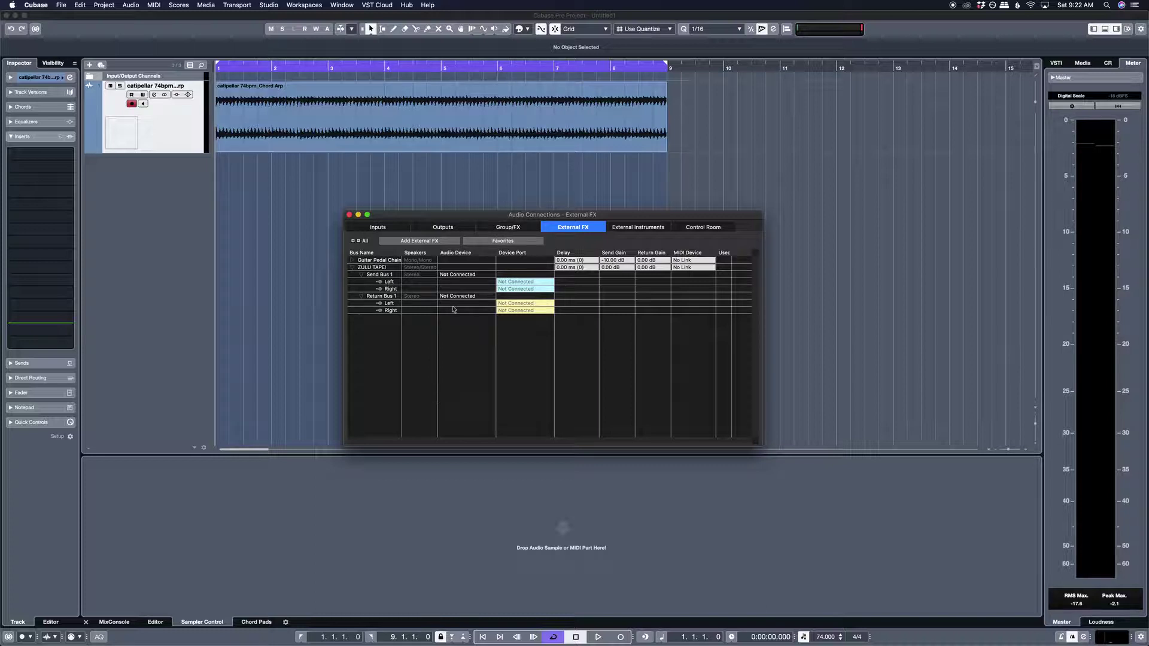
Set the Audio Device of Send Bus 1 and Return Bus 1 to Fireface 800 (922)
click(459, 275)
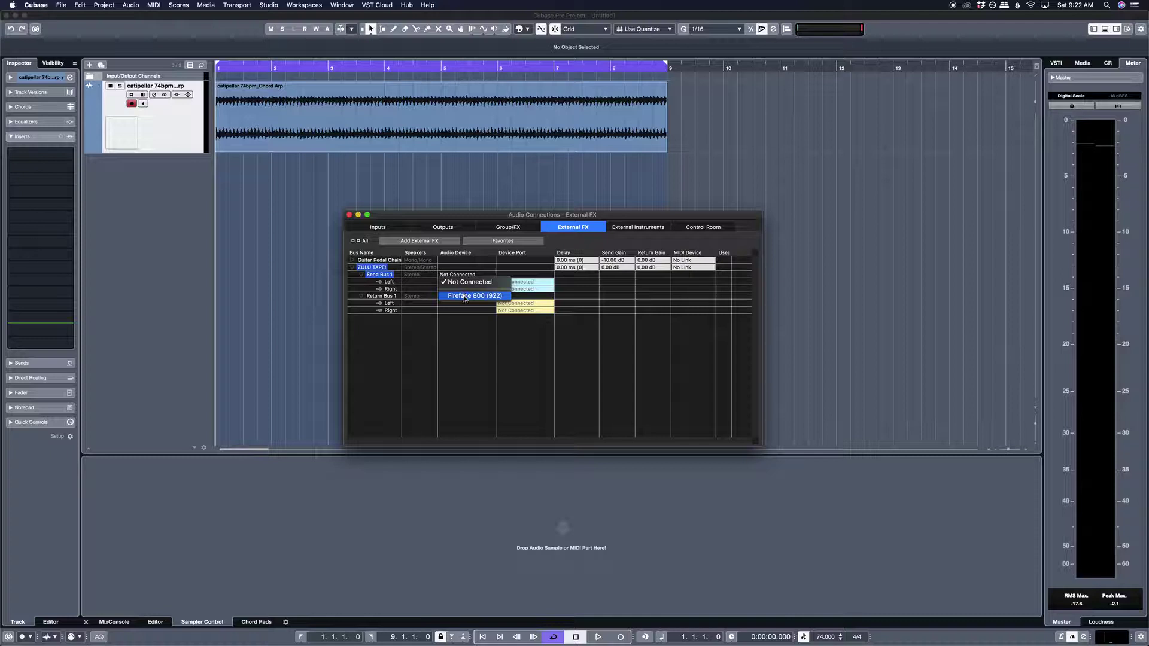
click(465, 297)
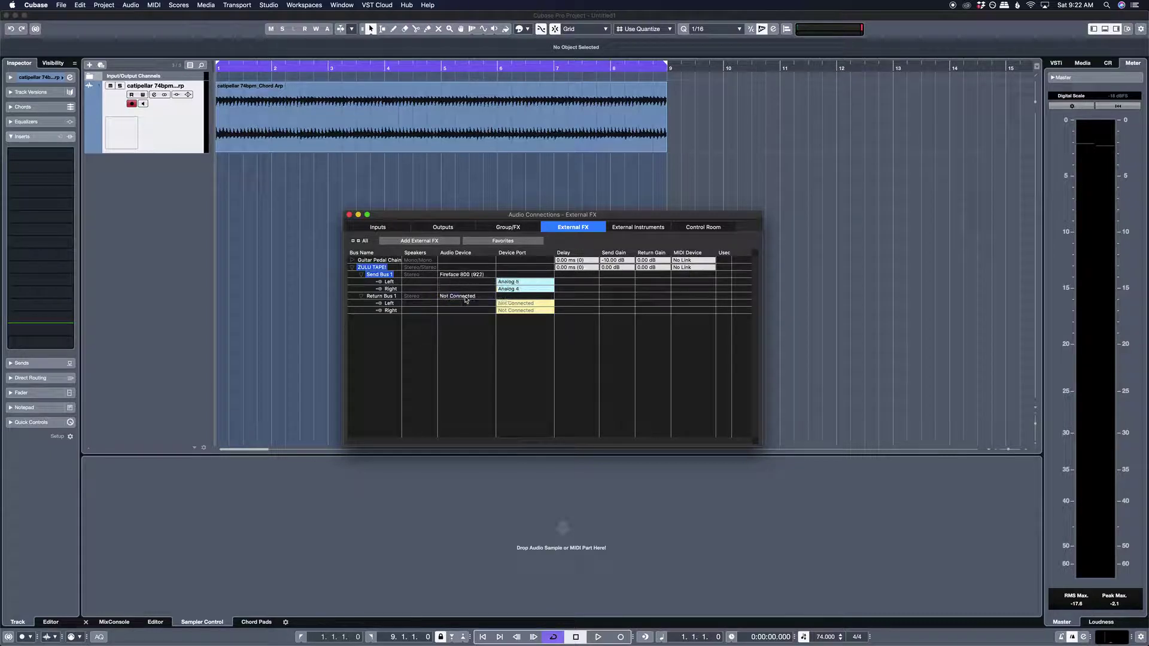
click(466, 297)
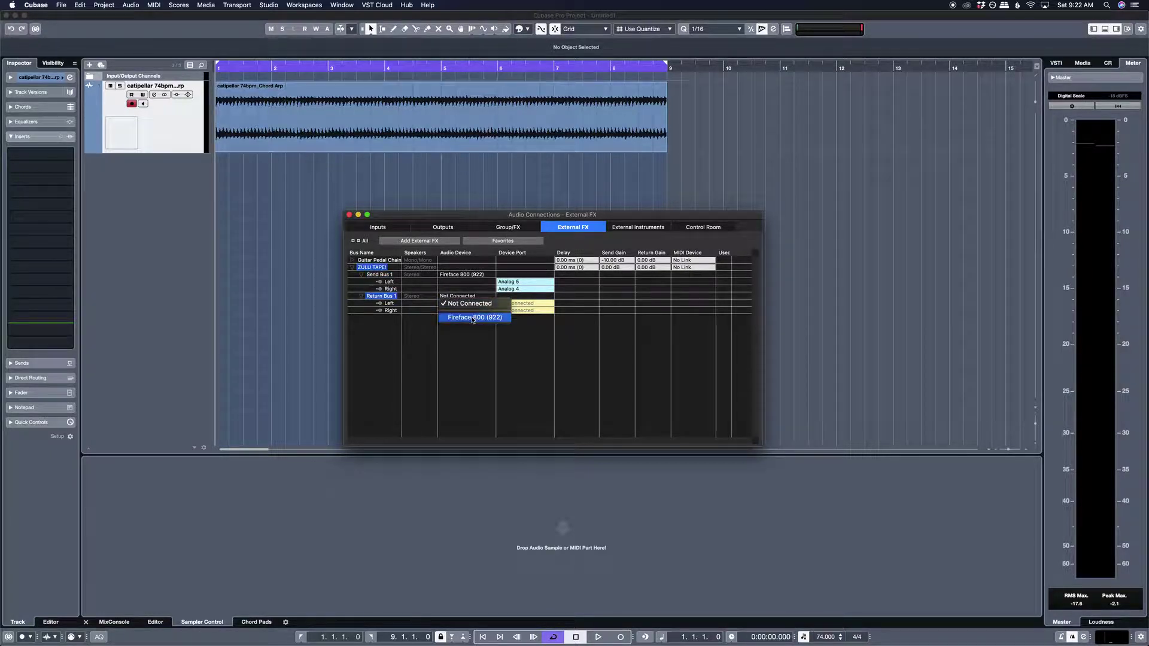
click(473, 318)
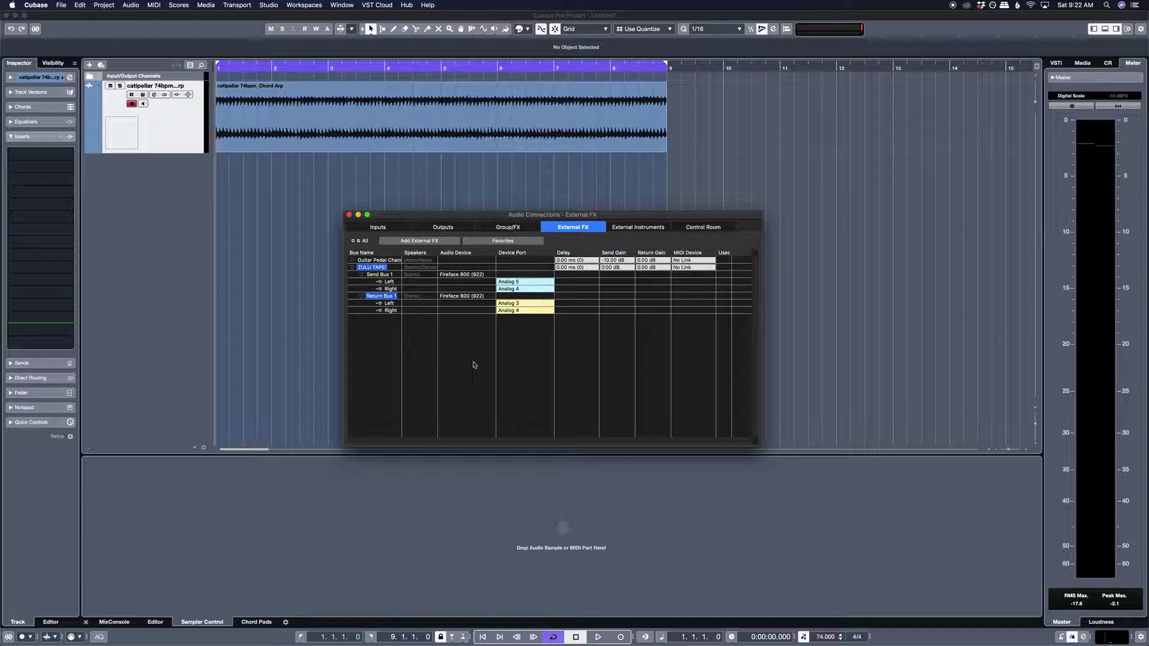
click(472, 361)
Assign Send Bus 1 Left to ADAT 7 and Right to ADAT 8
click(516, 284)
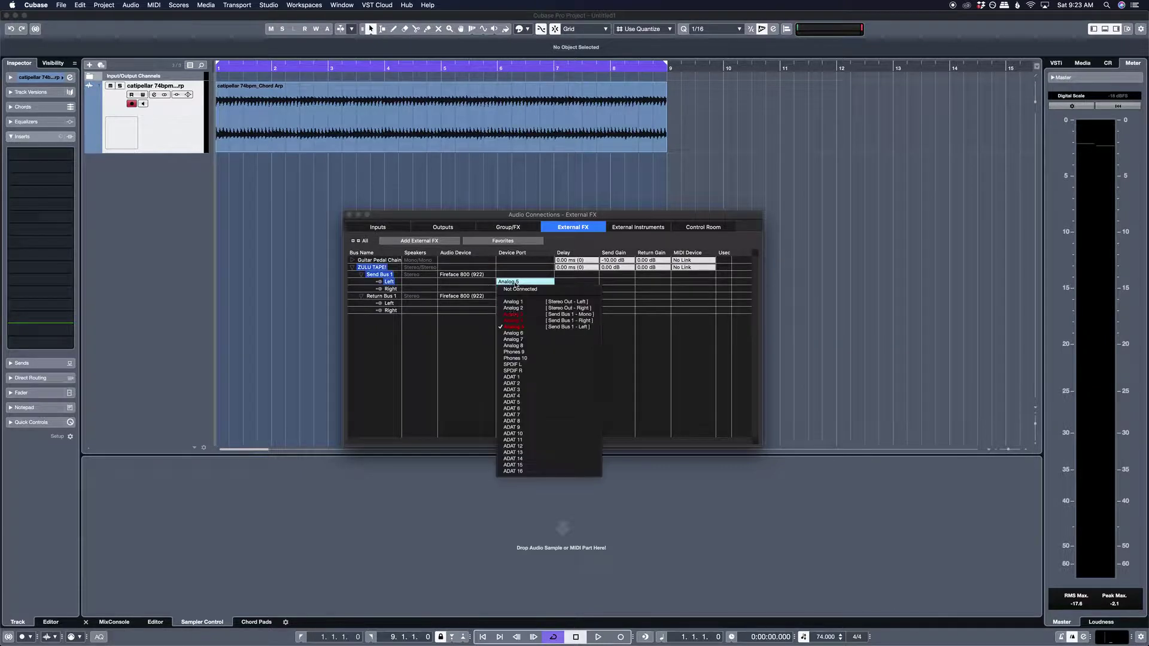
click(520, 416)
click(518, 290)
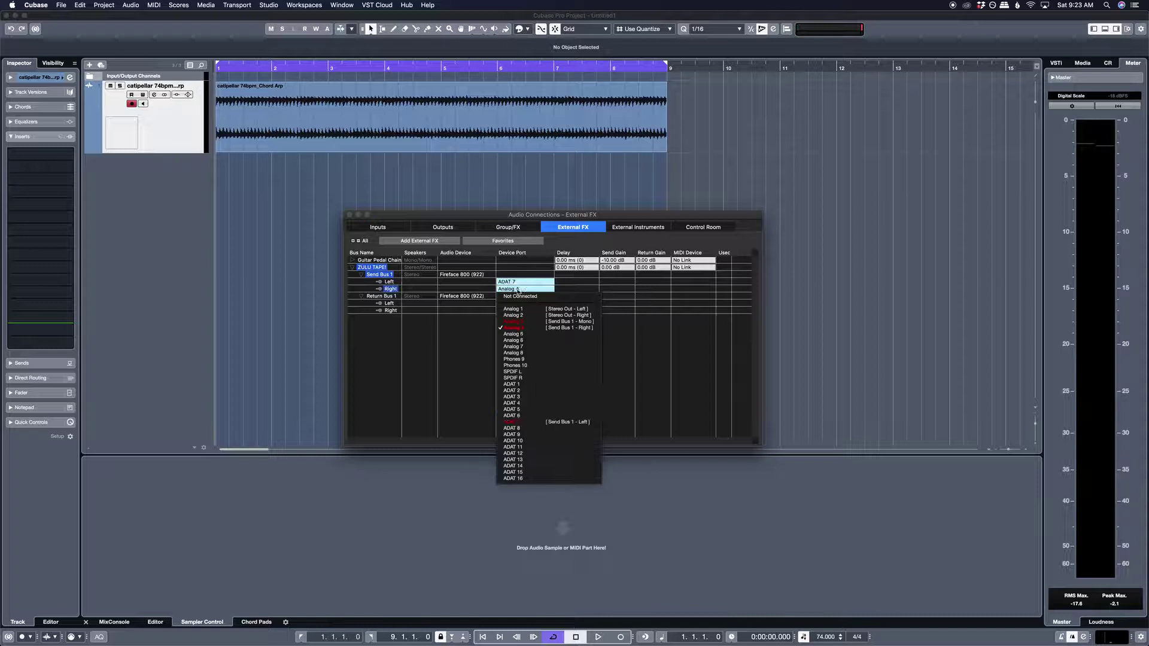
click(524, 429)
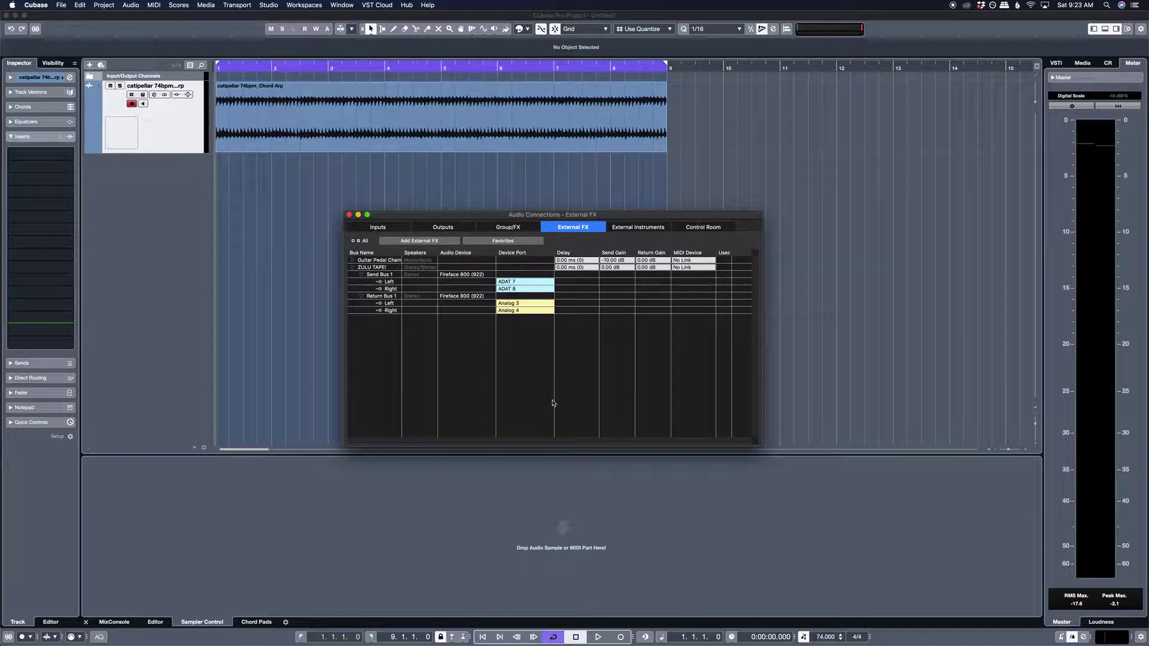
Assign Return Bus 1 Left to ADAT 7 and Right to ADAT 8
click(519, 304)
click(525, 435)
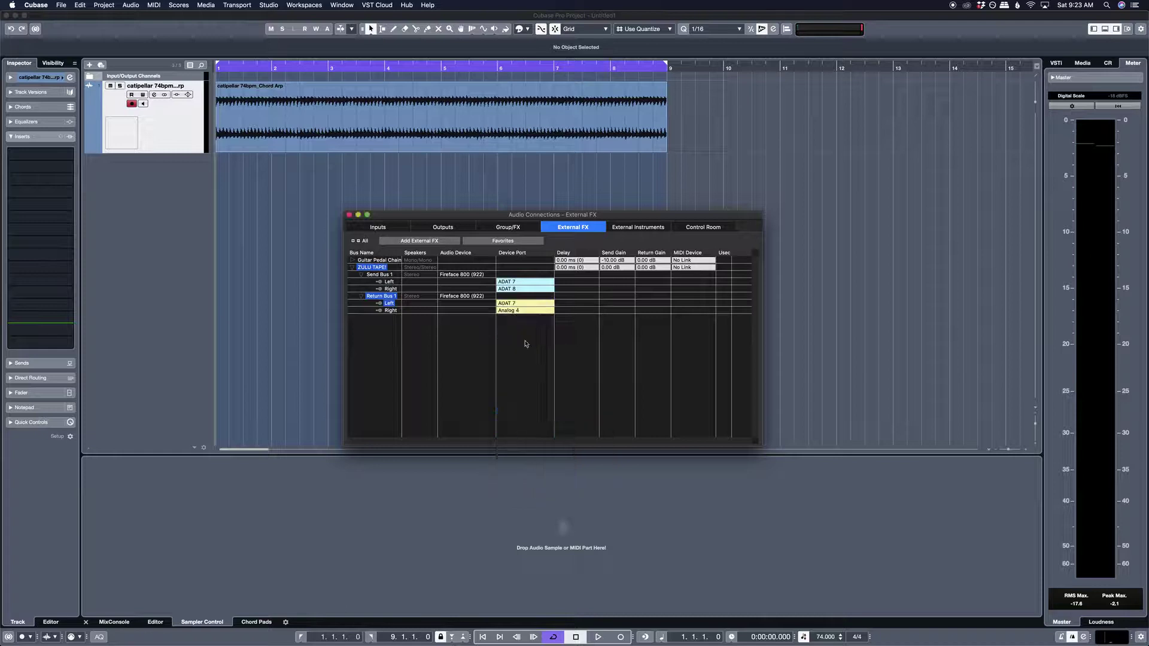
click(519, 310)
click(523, 453)
click(516, 351)
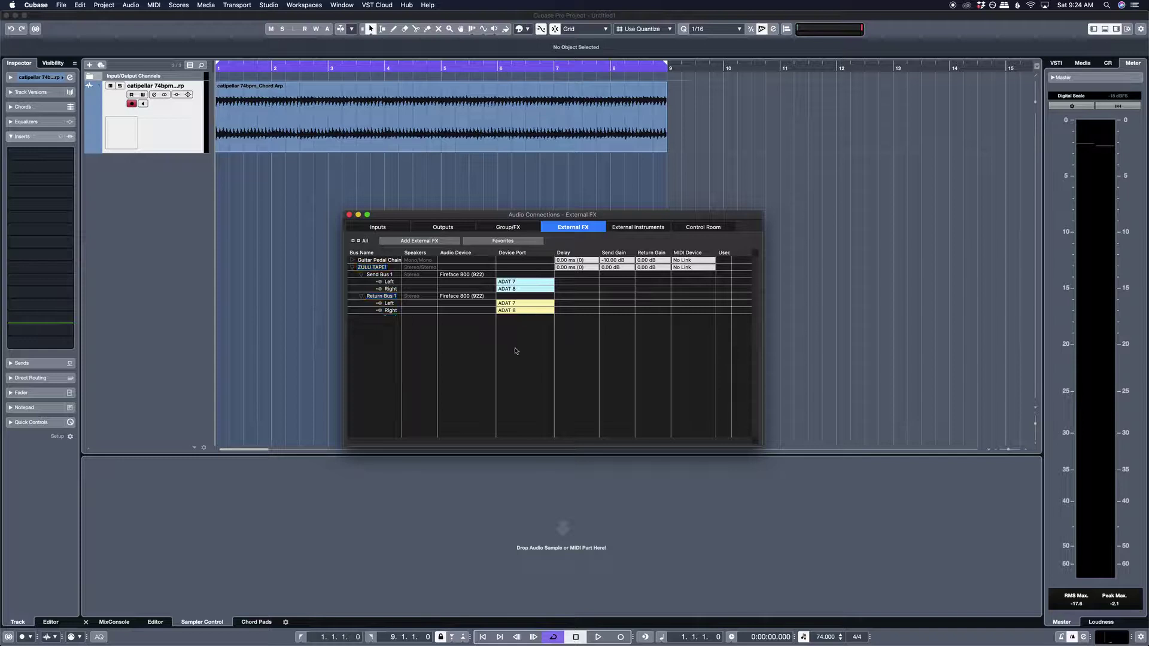
Collapse ZULU TAPE!, close Audio Connections, enlarge the audio track and briefly play the project
click(353, 268)
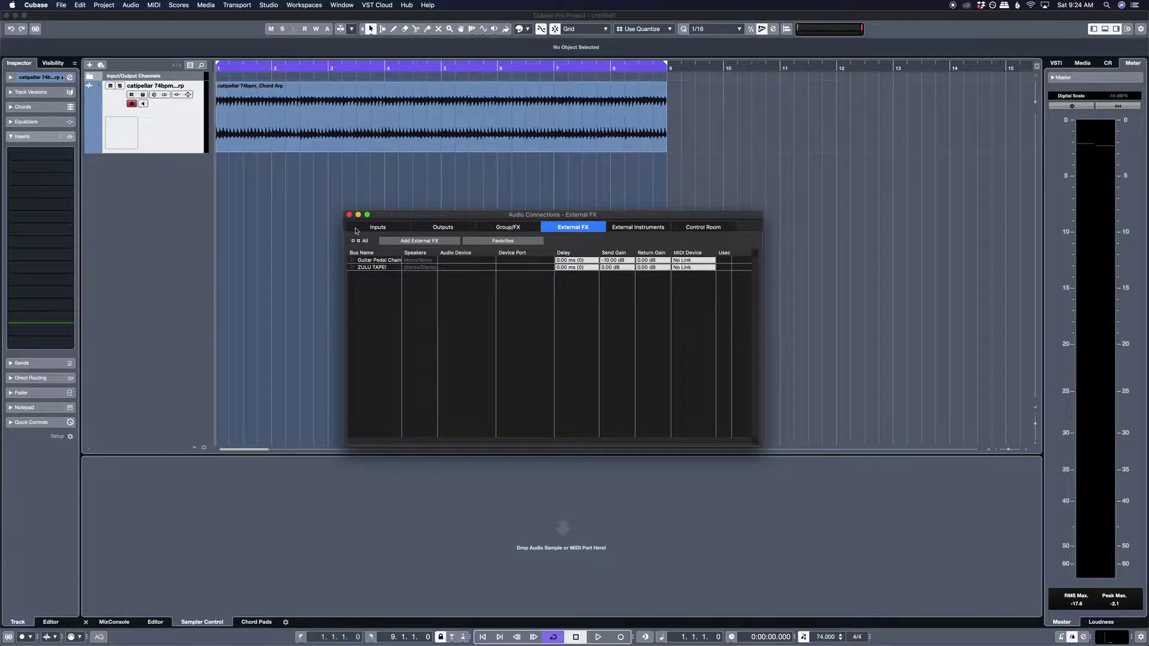
click(349, 214)
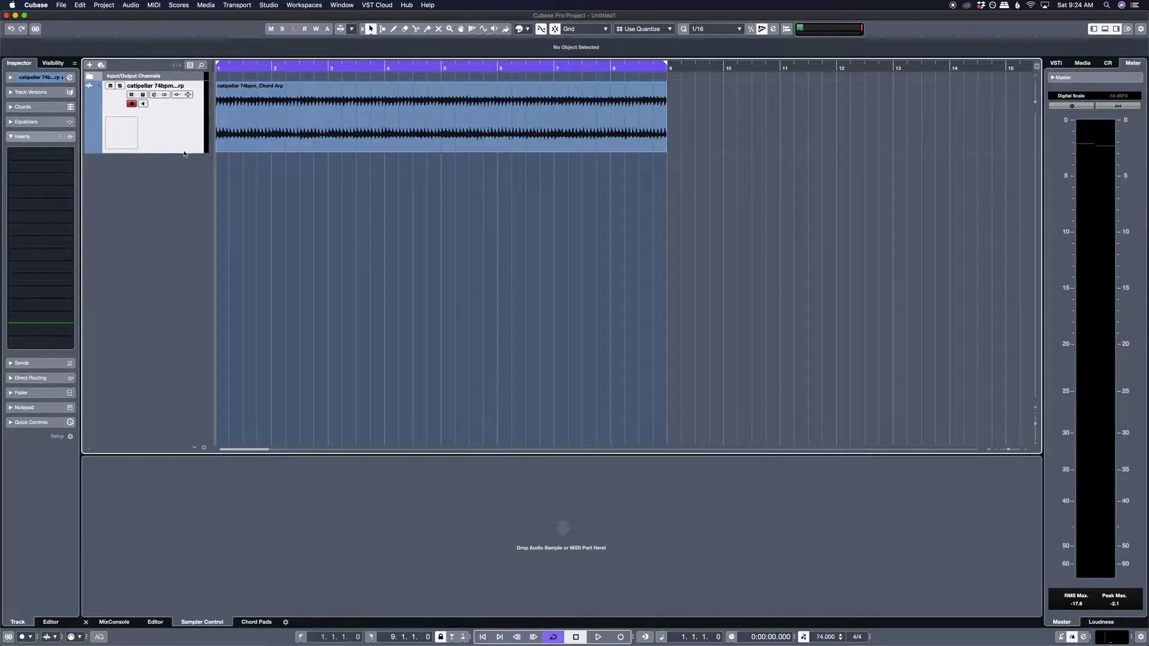
drag(182, 157, 182, 162)
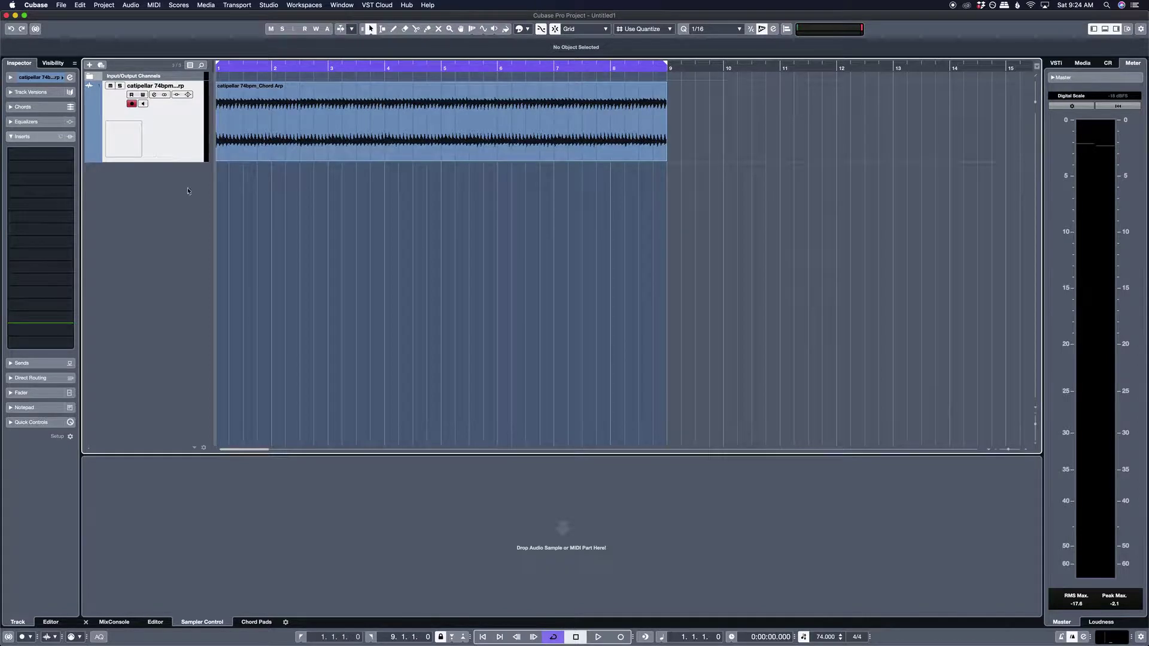
key(space)
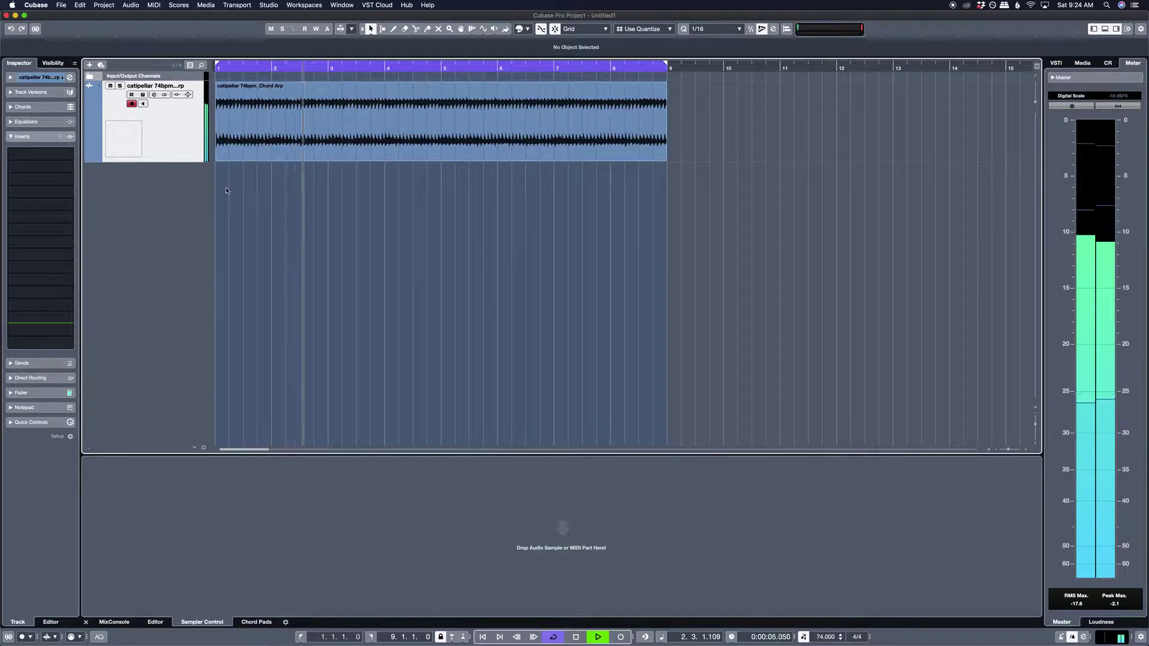
key(space)
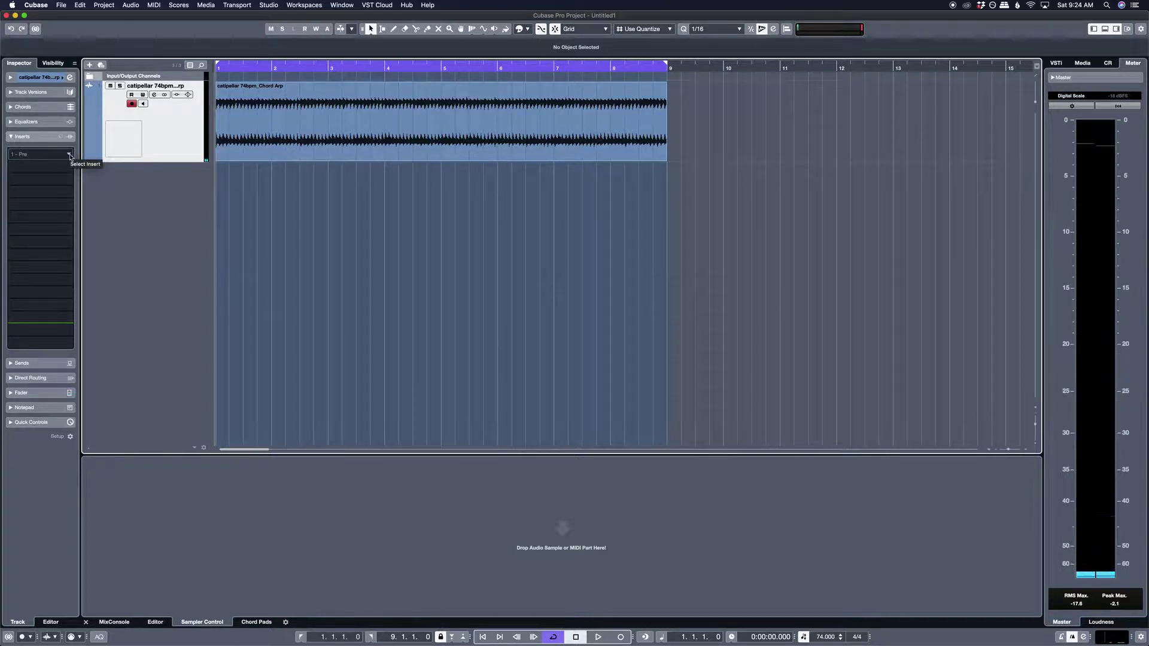
Load ZULU TAPE! from Steinberg > External Plug-ins into the Chord Arp track's first insert
click(69, 157)
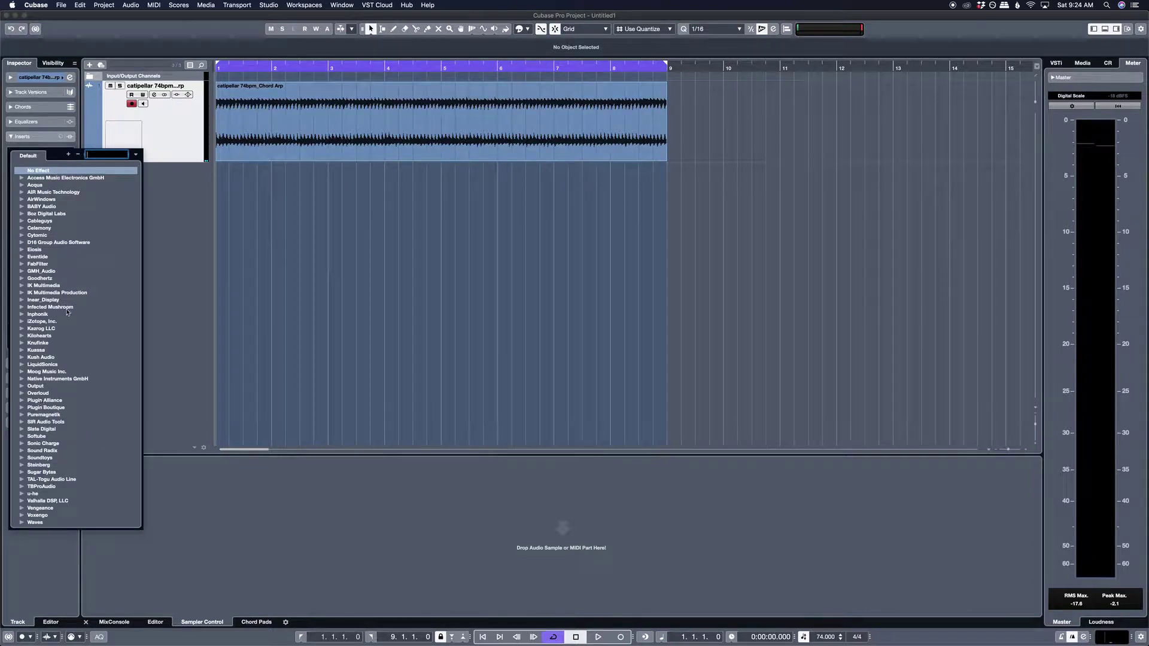
click(35, 139)
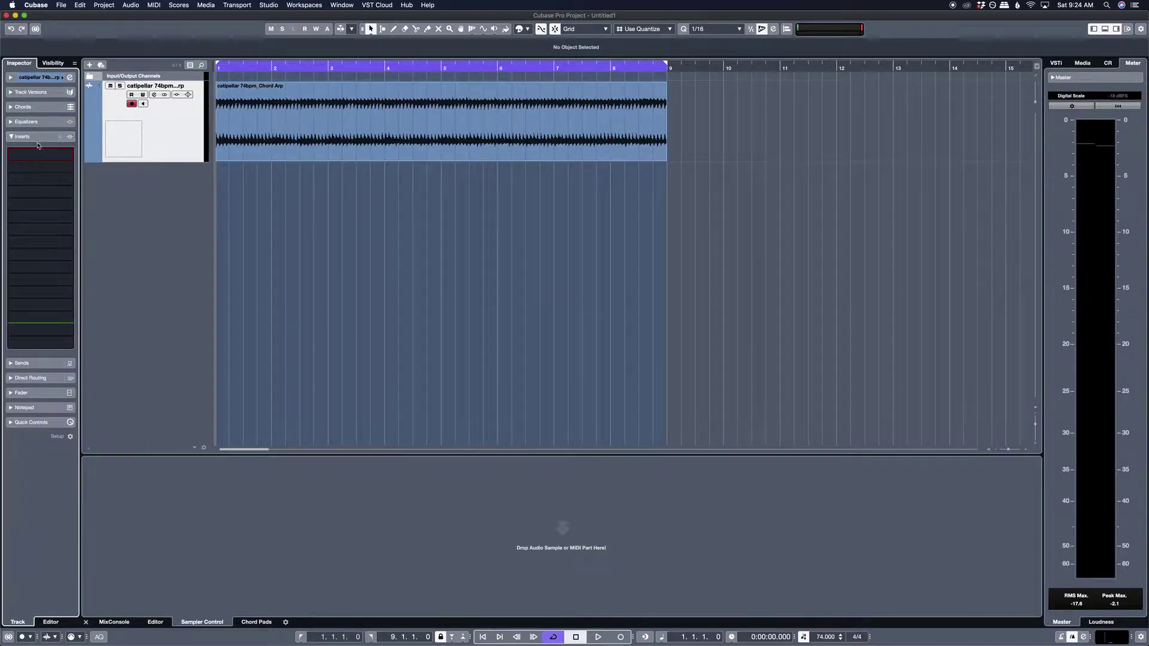
click(69, 155)
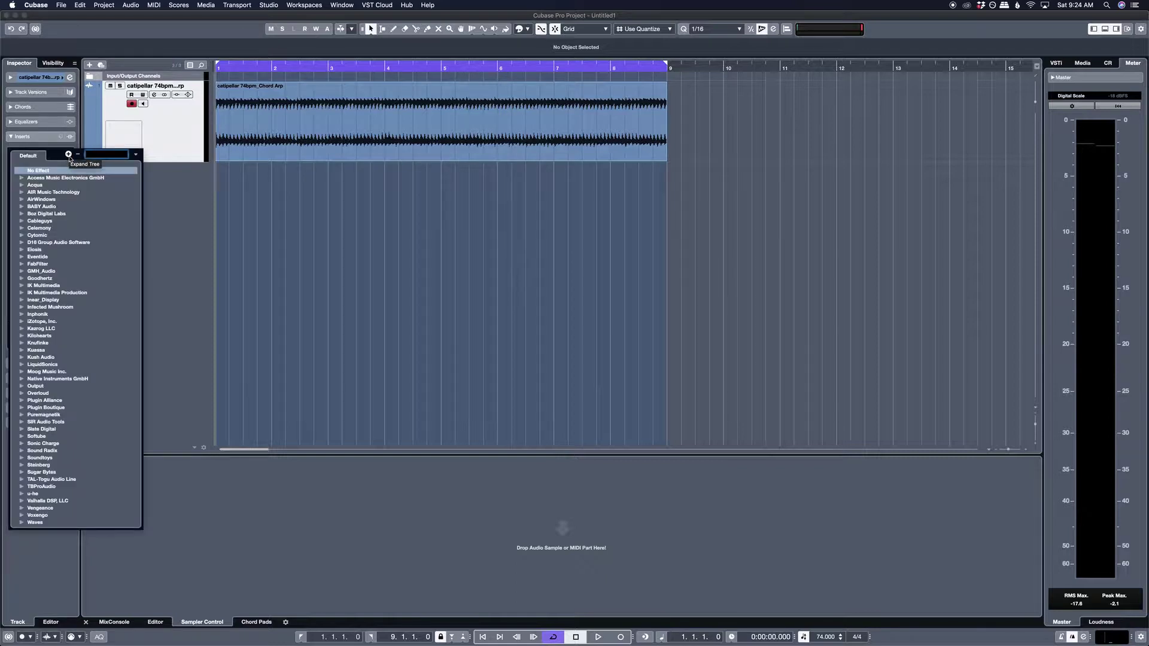
scroll(75, 418, down, 3)
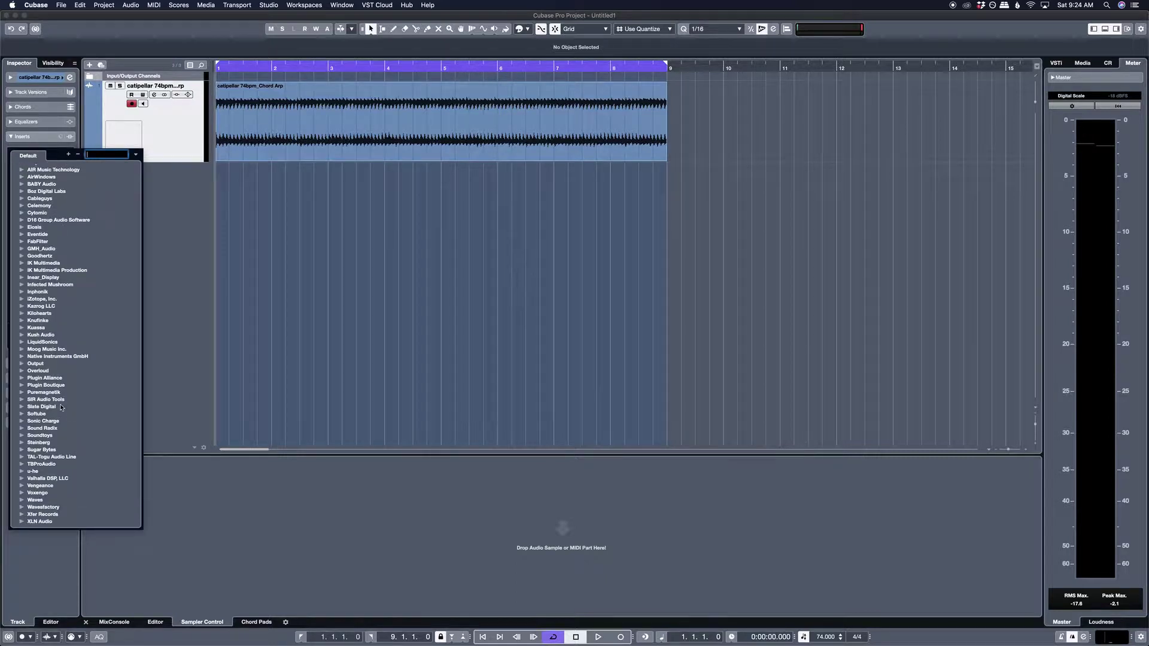
click(22, 442)
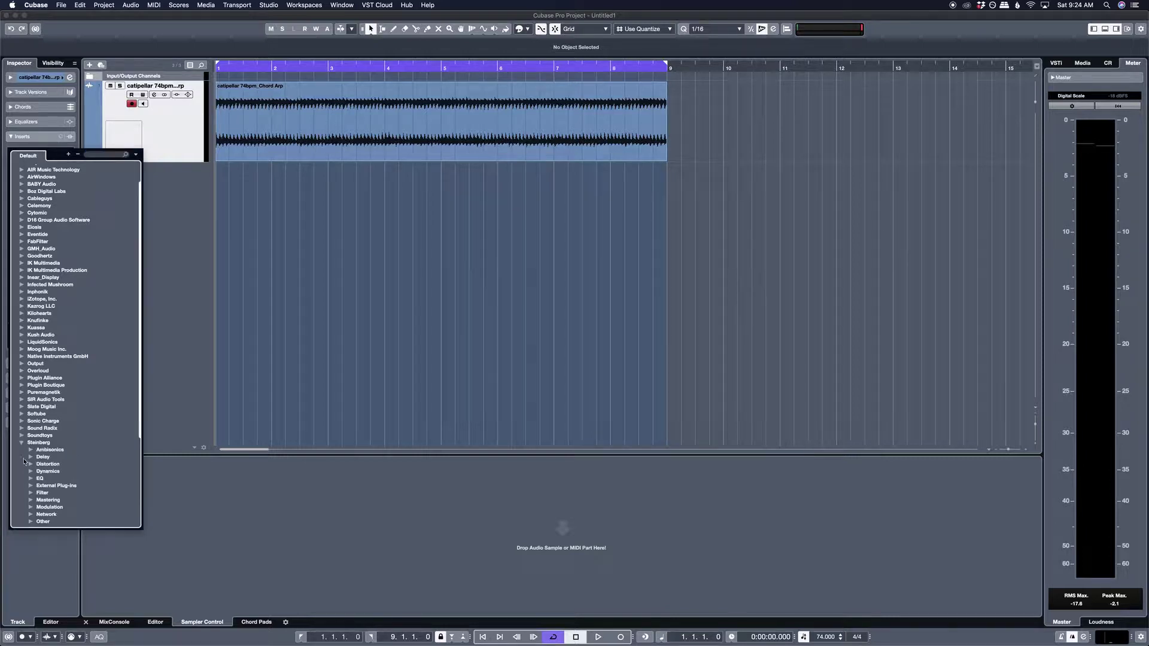
click(31, 486)
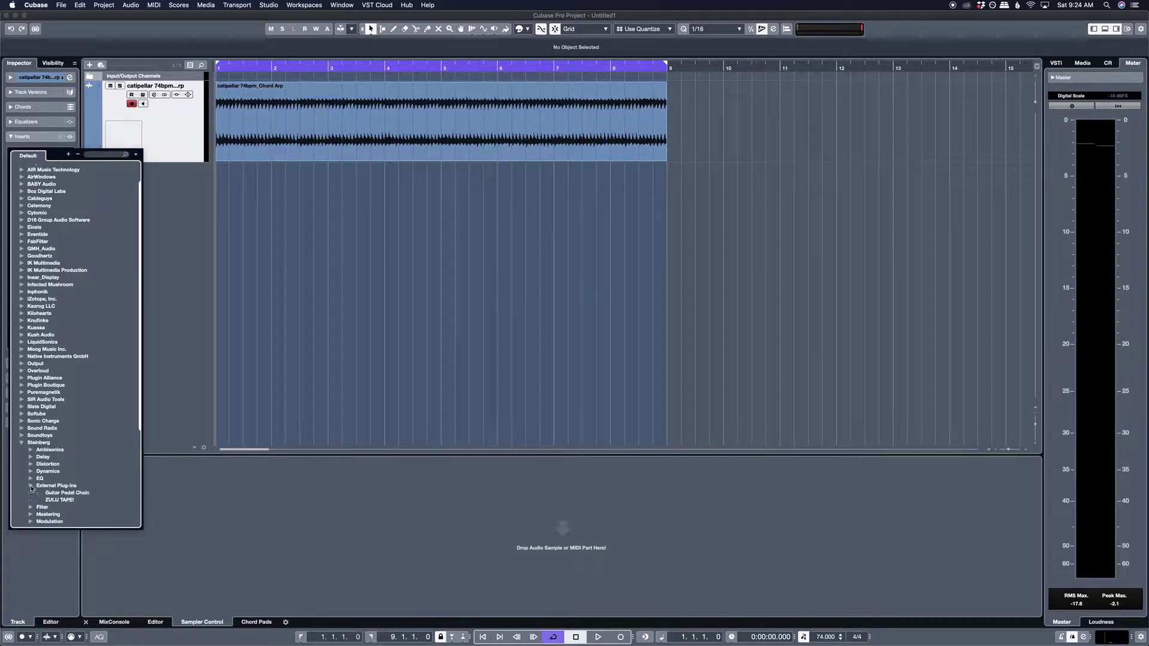
click(60, 500)
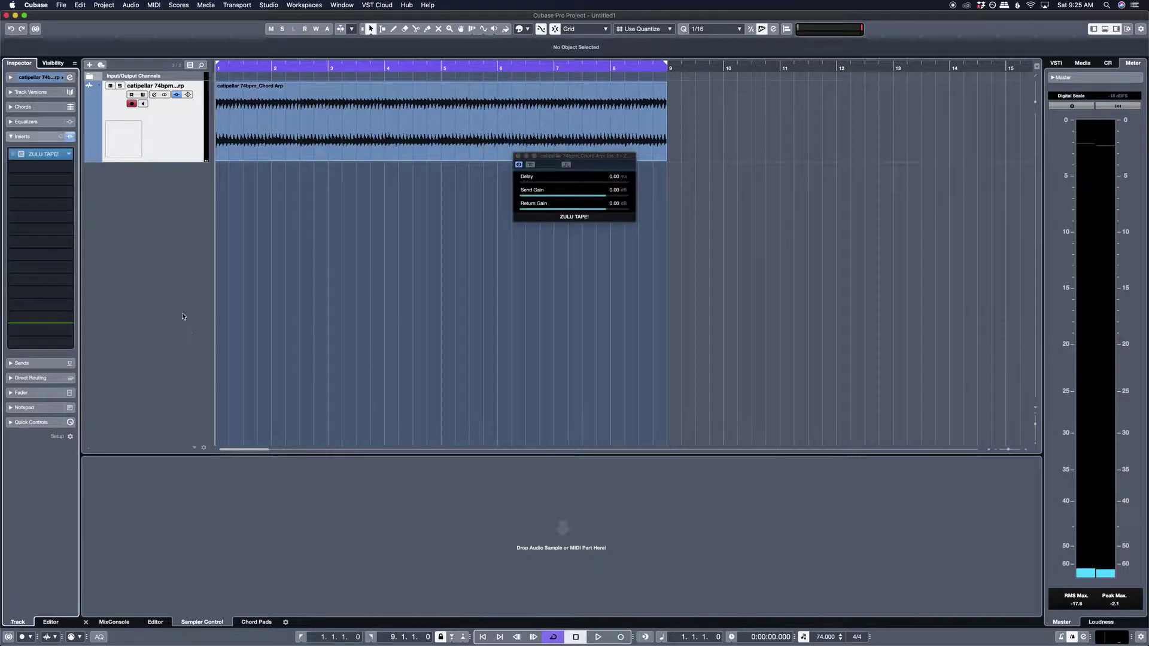
Measure the ZULU TAPE! loop delay, which reads 0.00 ms
drag(548, 160, 446, 273)
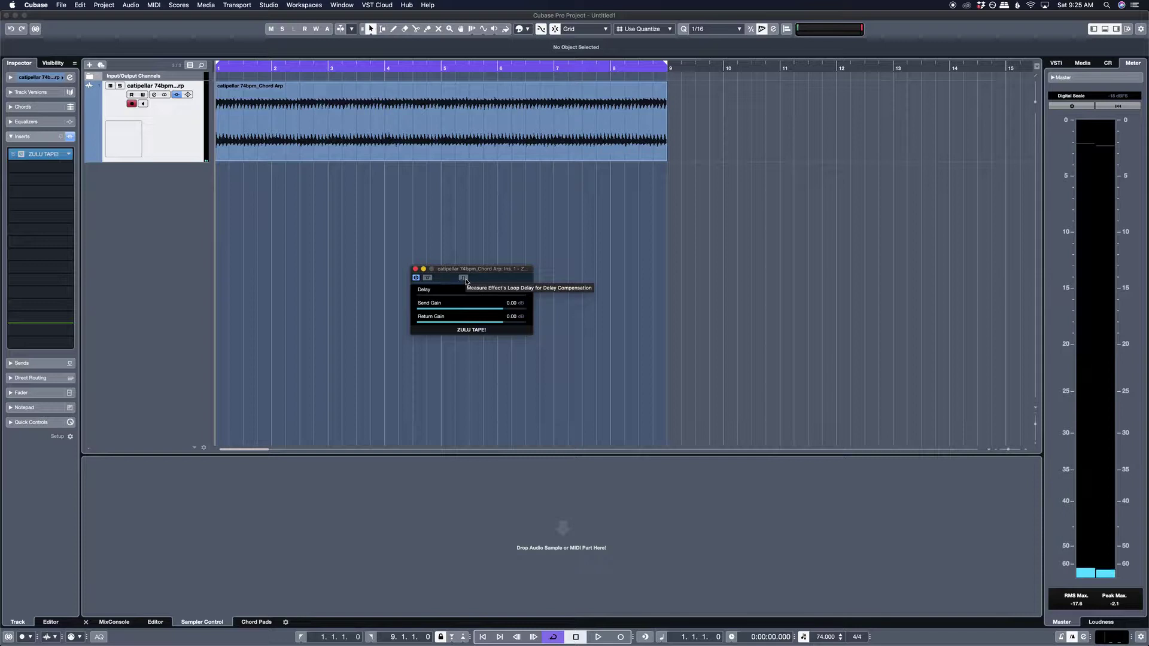
click(464, 278)
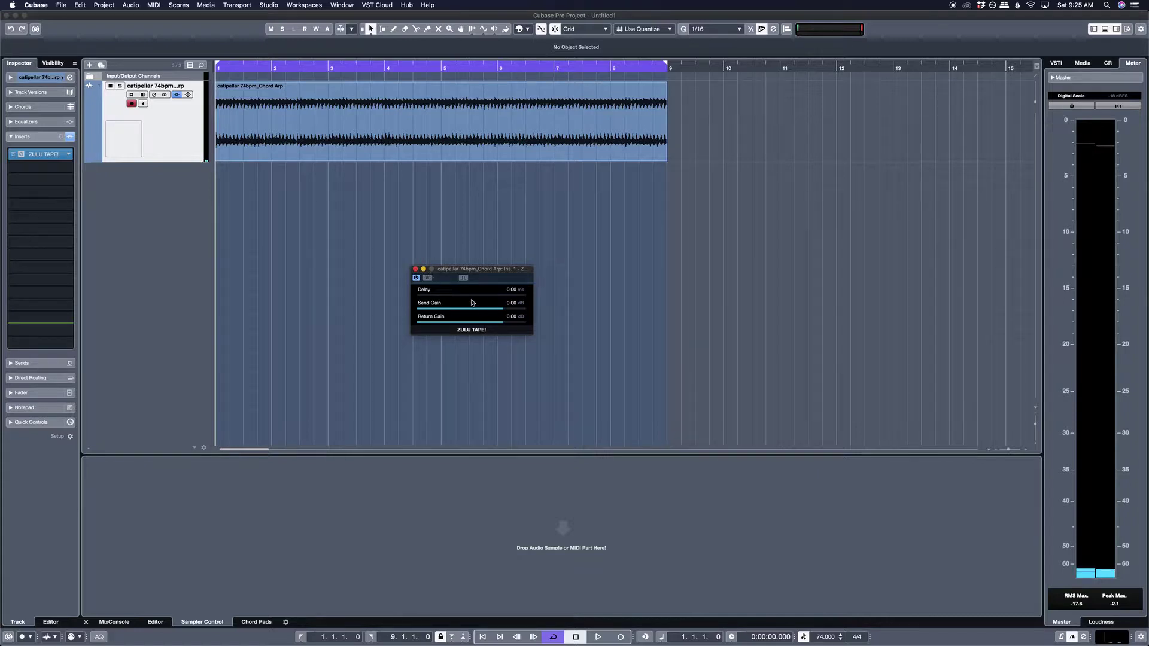
Play the Chord Arp track while toggling ZULU TAPE! bypass on and off, ending bypassed
key(space)
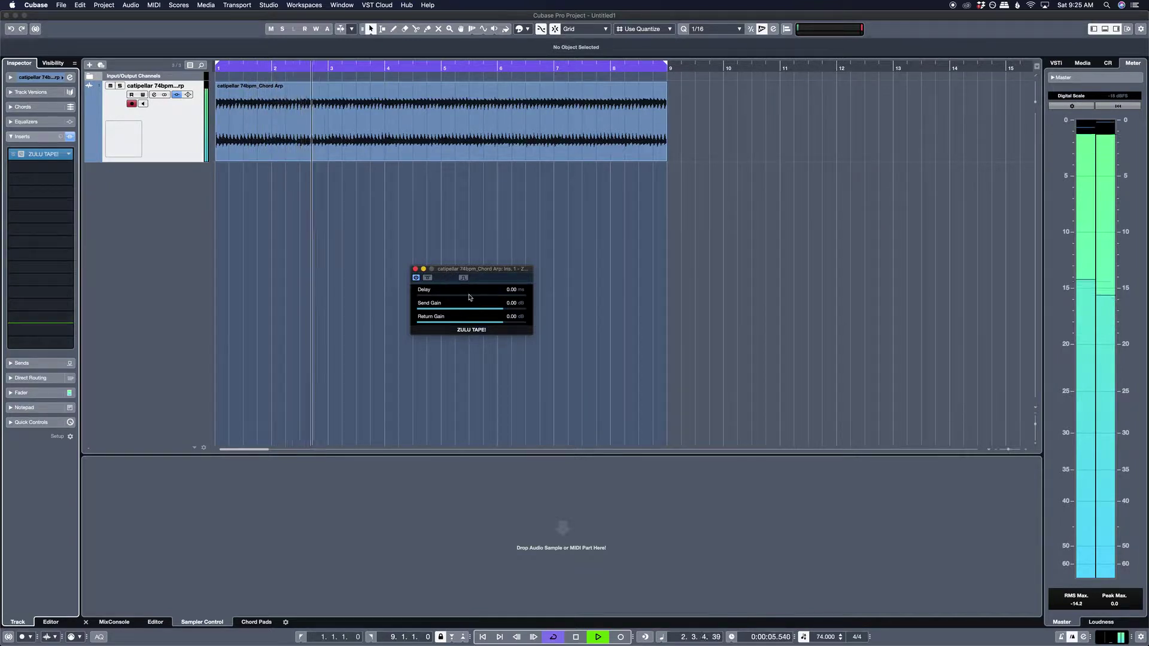
key(space)
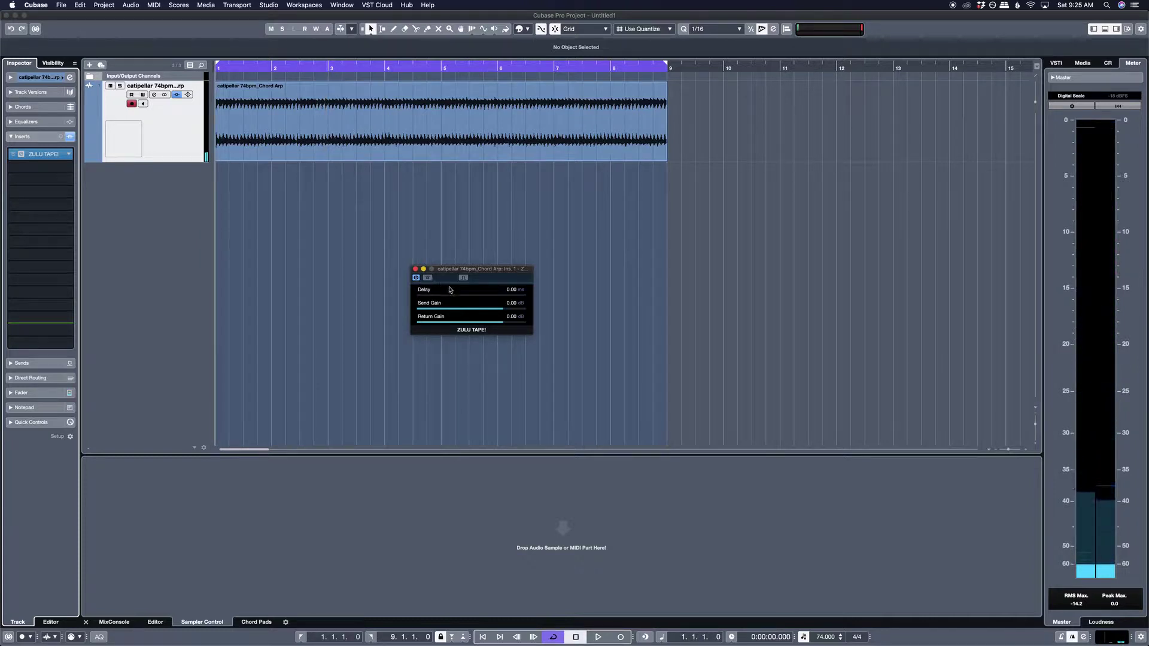
key(space)
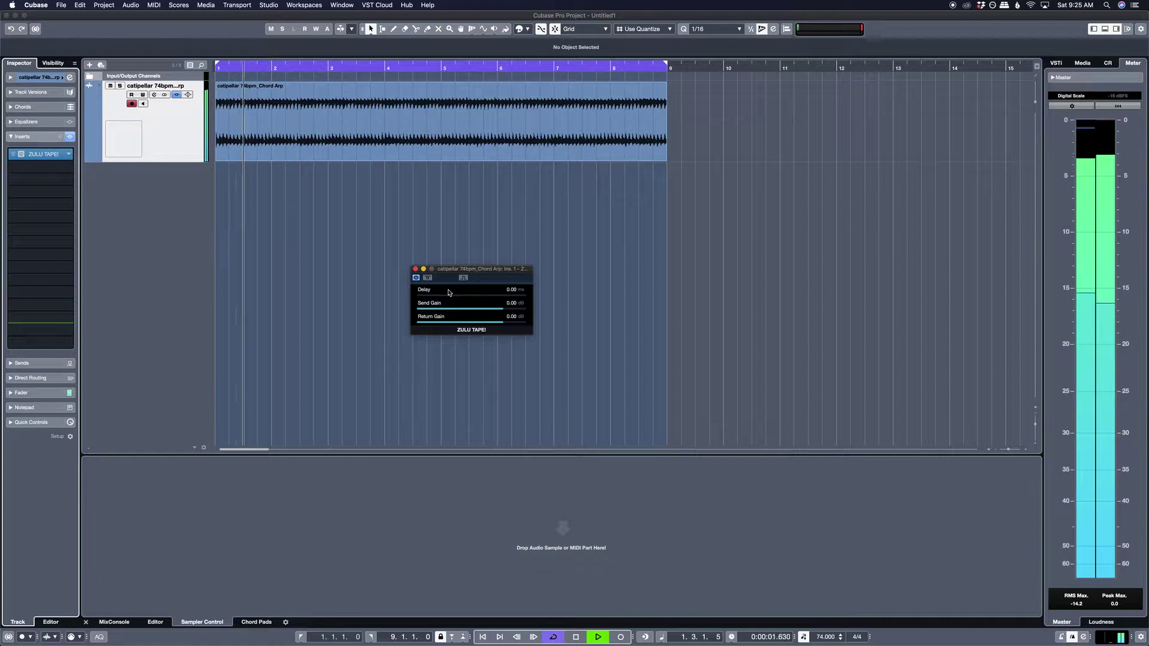
click(429, 279)
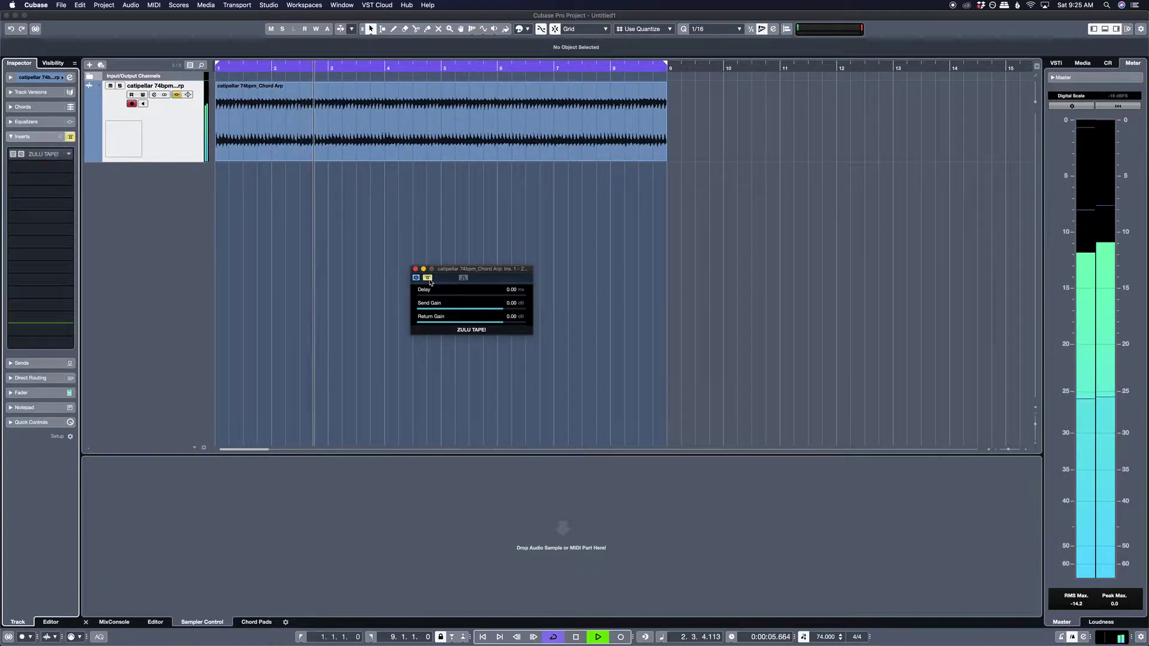
click(428, 279)
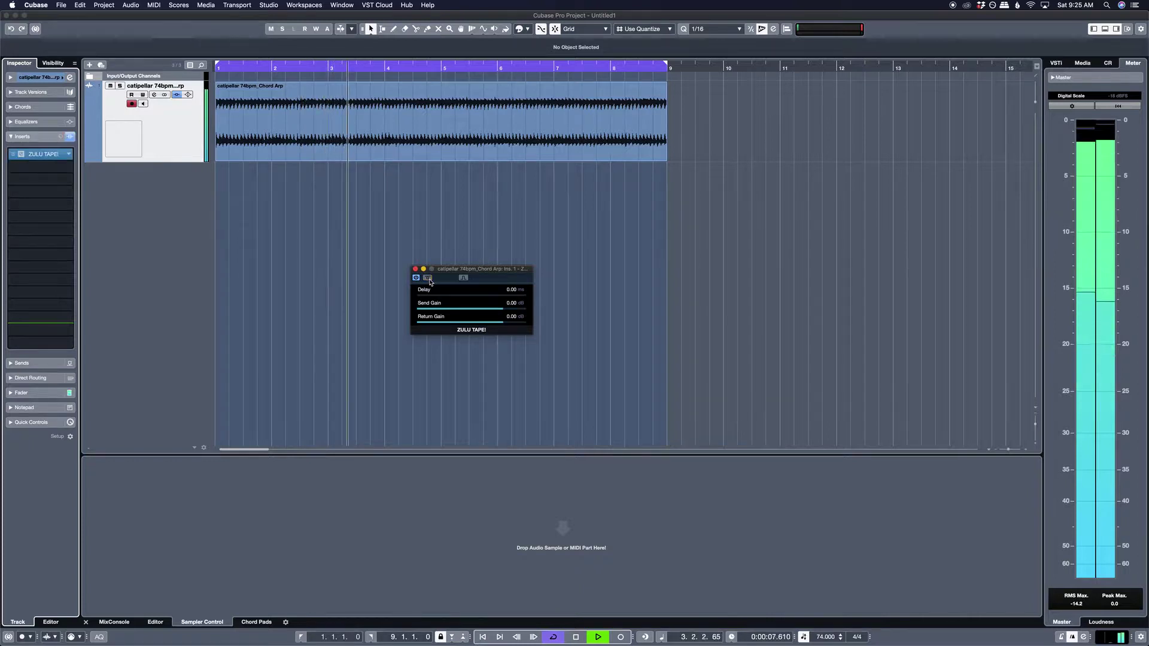
key(space)
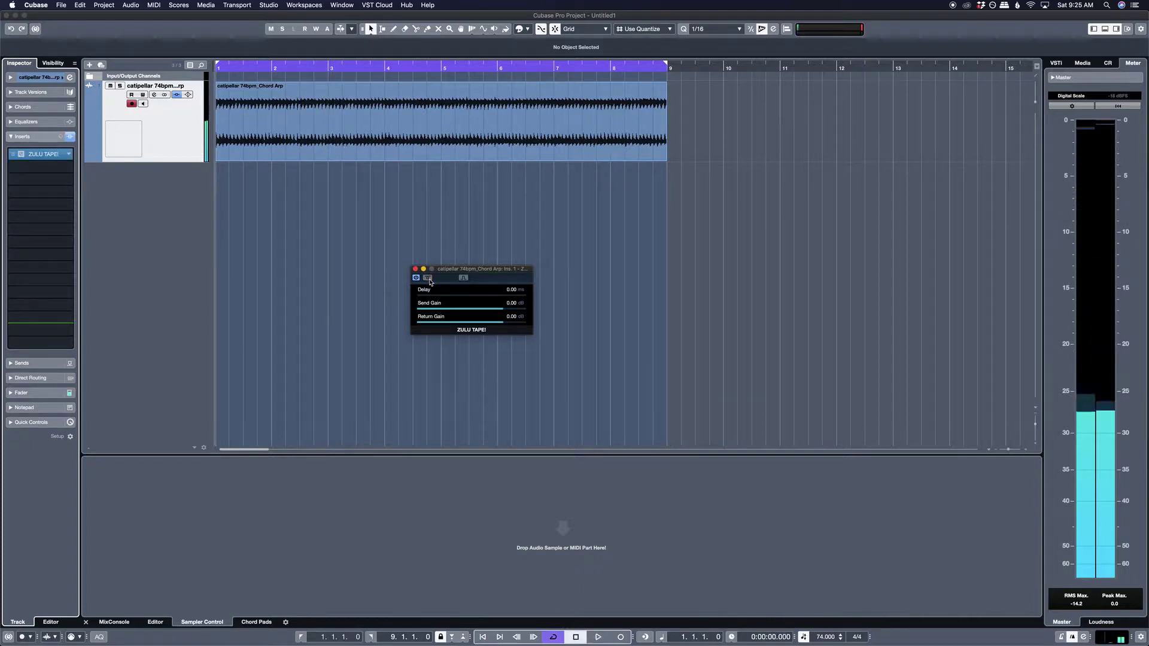
key(space)
click(429, 279)
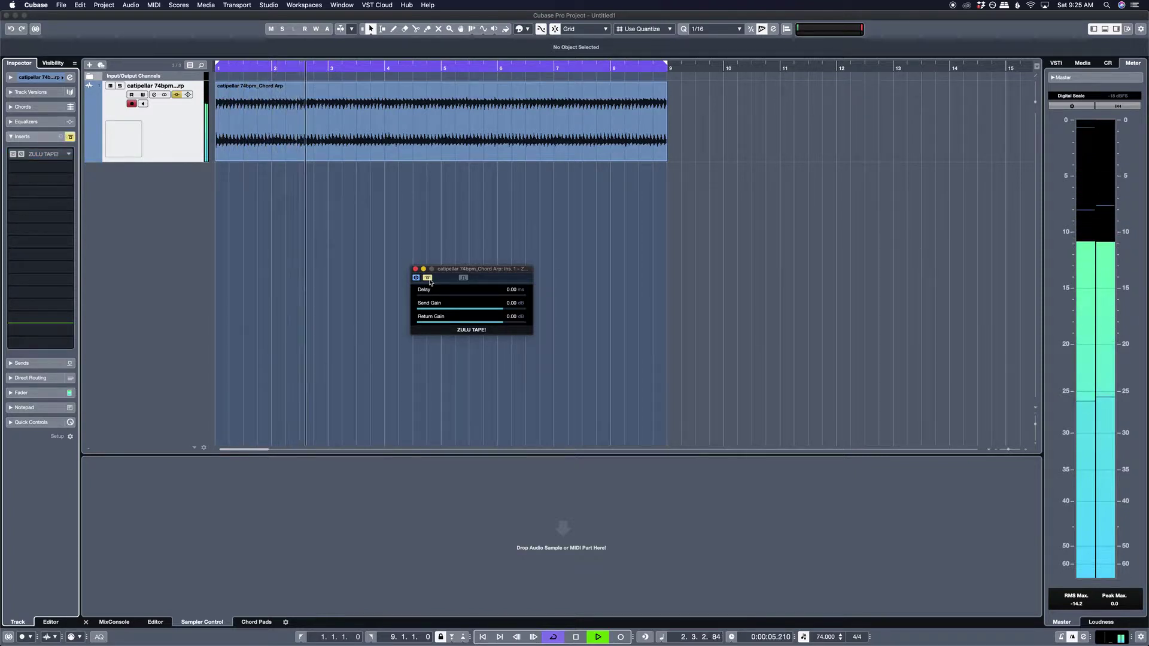
Re-enable ZULU TAPE!, stop playback, and set its Send Gain to -9 dB
click(428, 278)
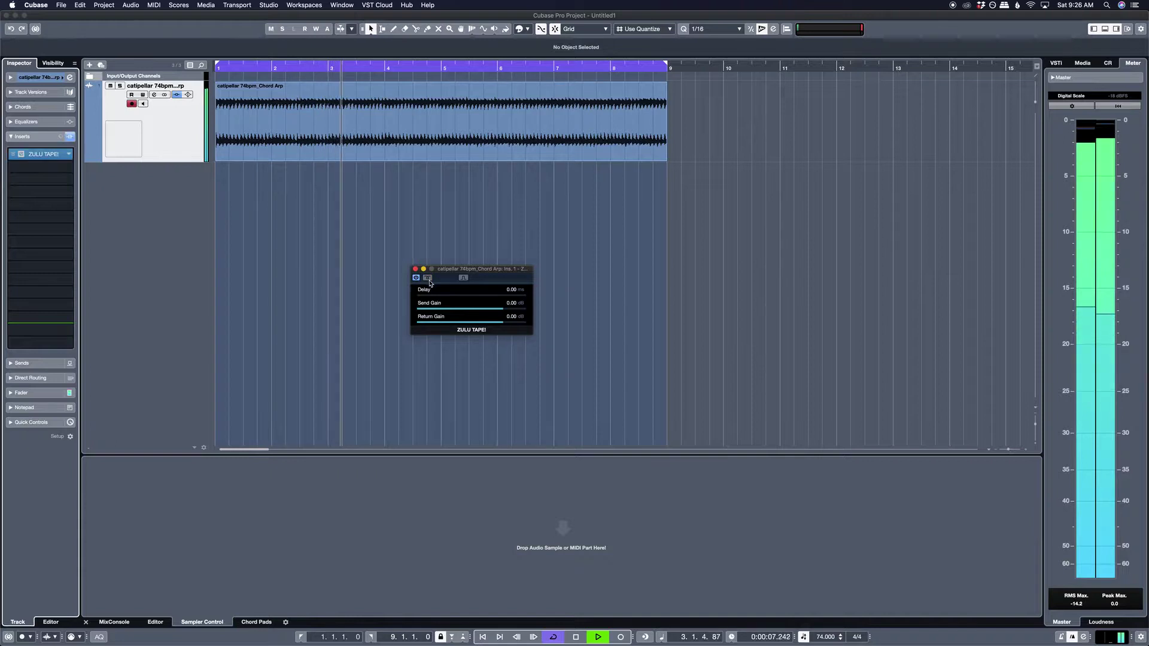
key(space)
click(510, 303)
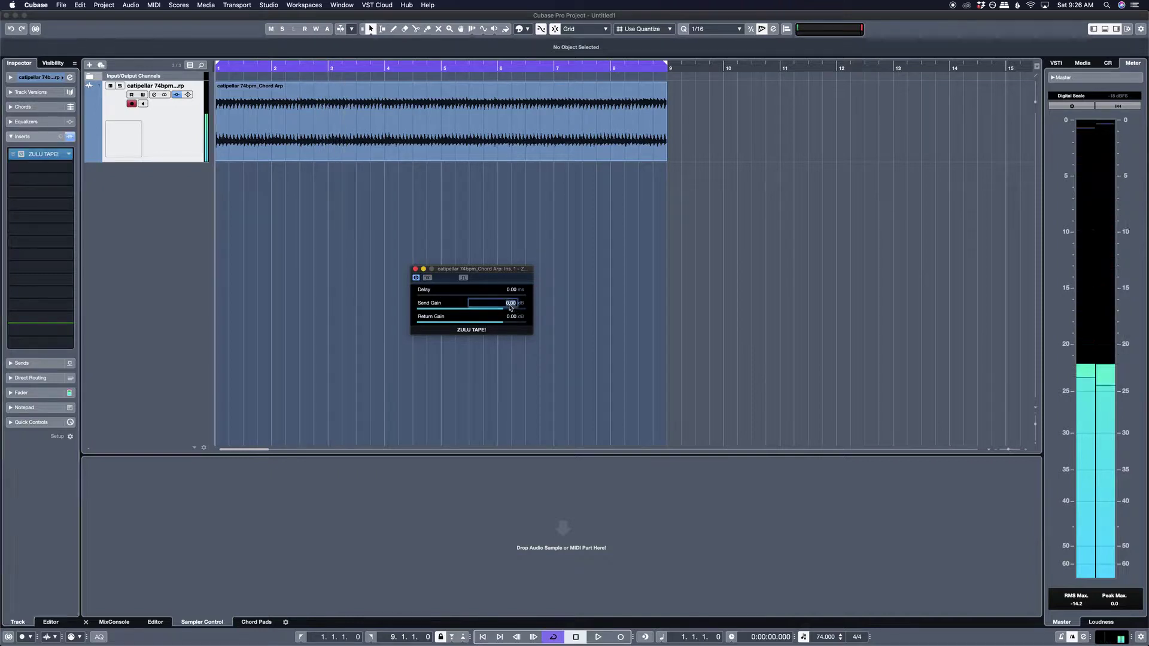
text(-9)
key(Return)
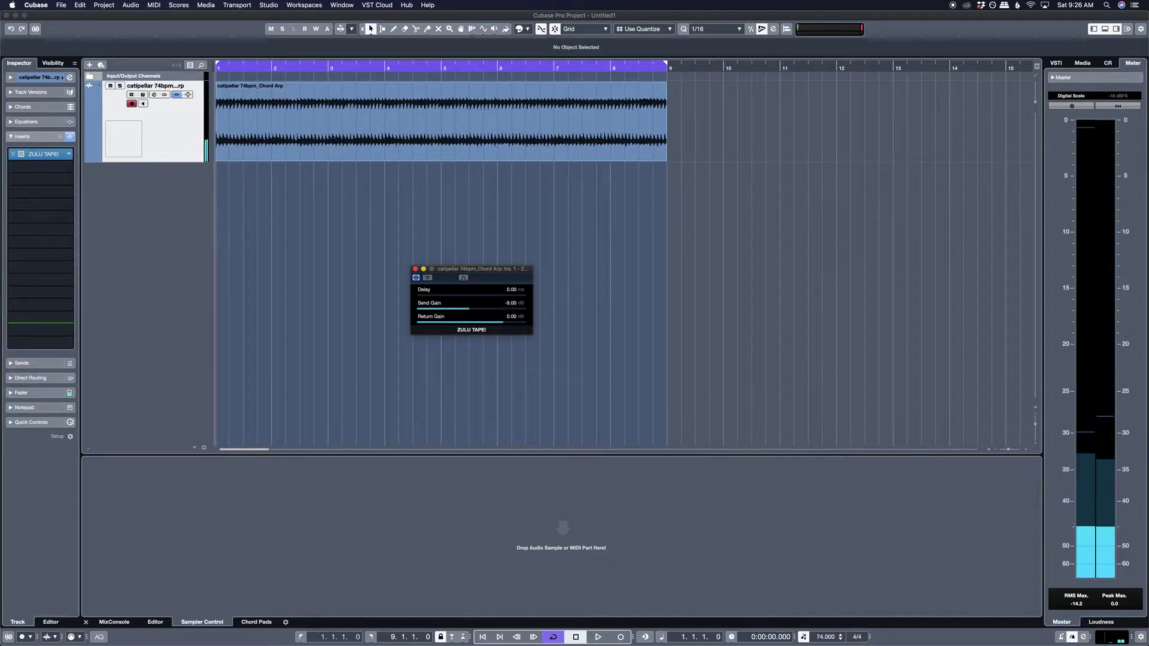
Play back comparing -9 dB send against bypass, ending with the insert active and playback stopped
key(space)
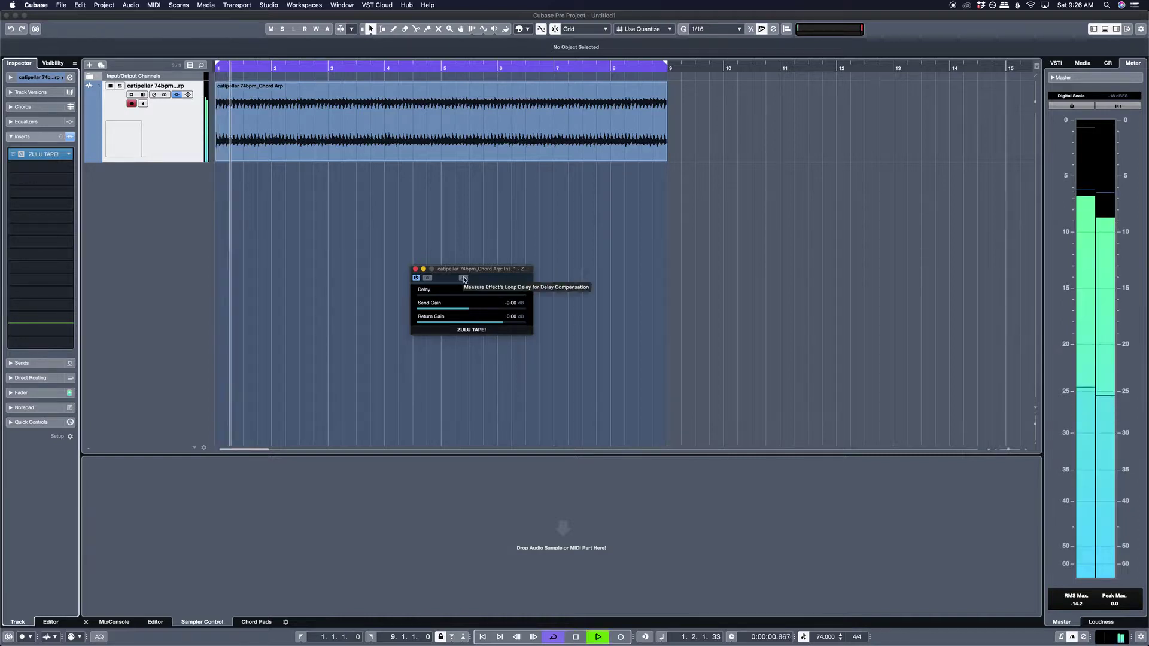
click(427, 278)
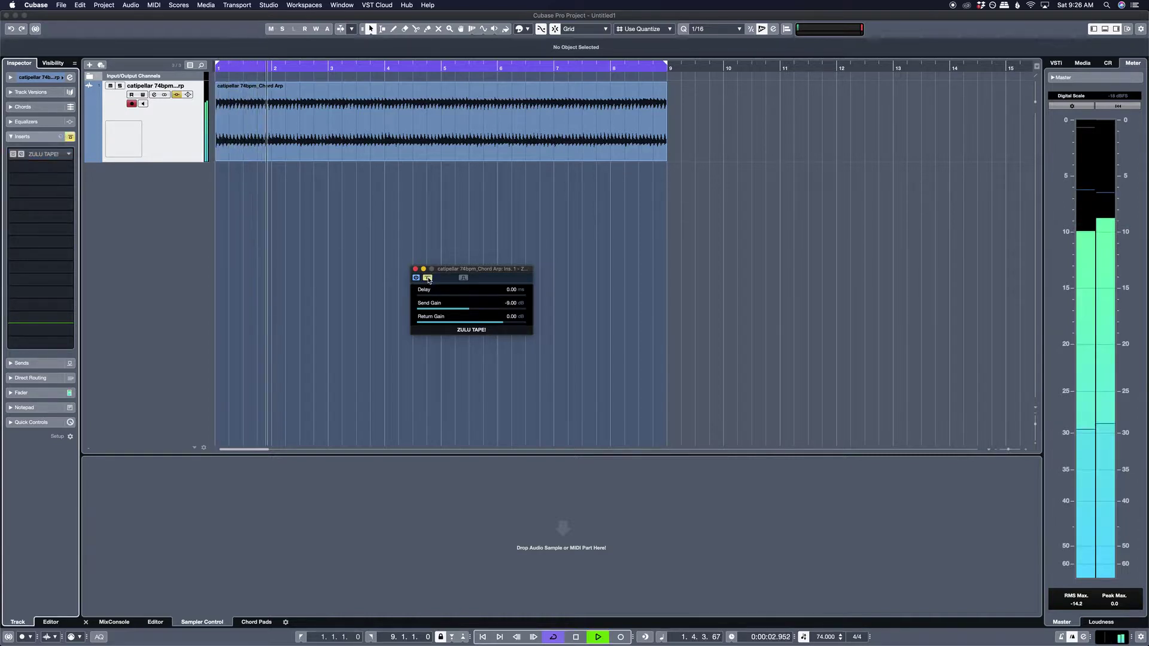
click(428, 278)
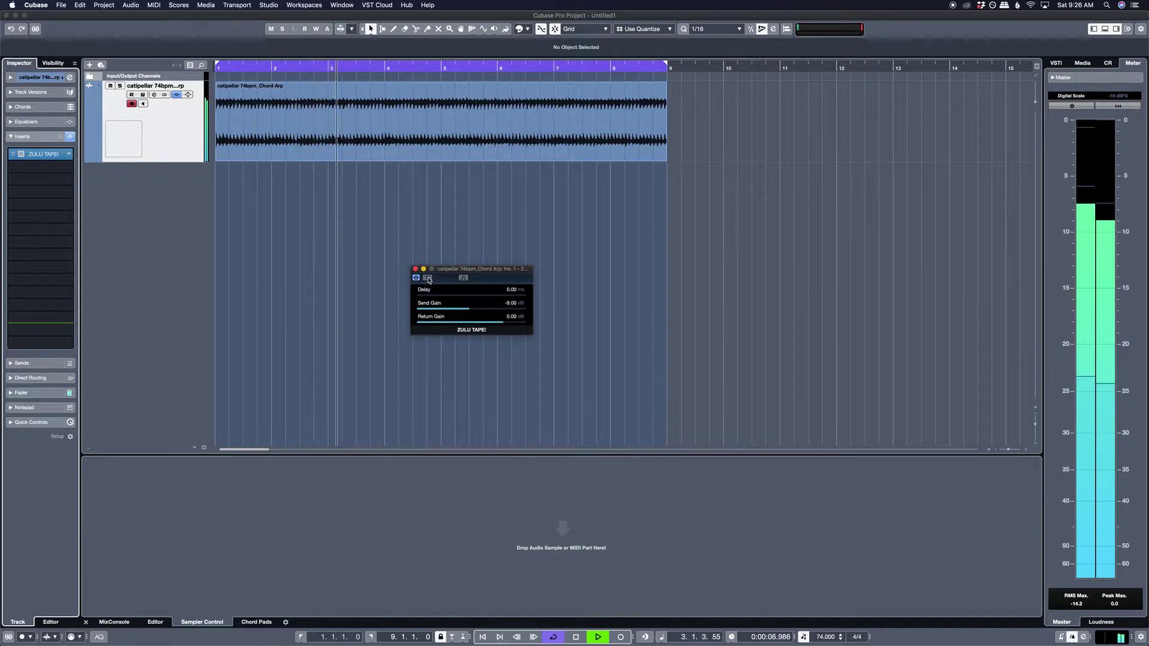
click(427, 278)
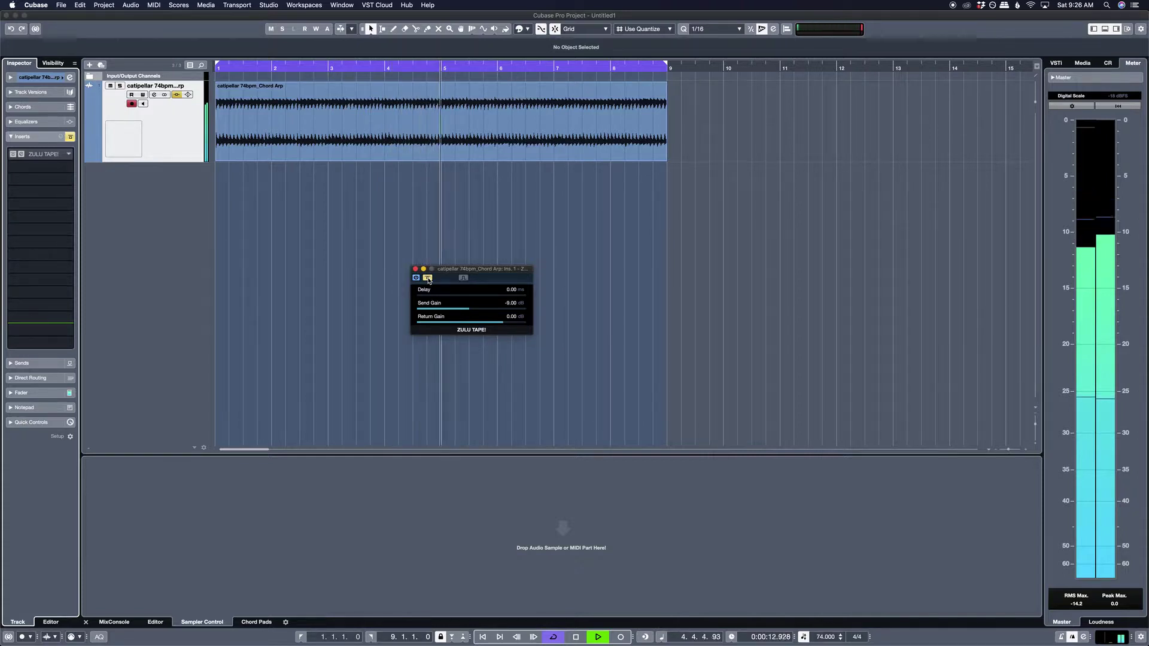
click(428, 278)
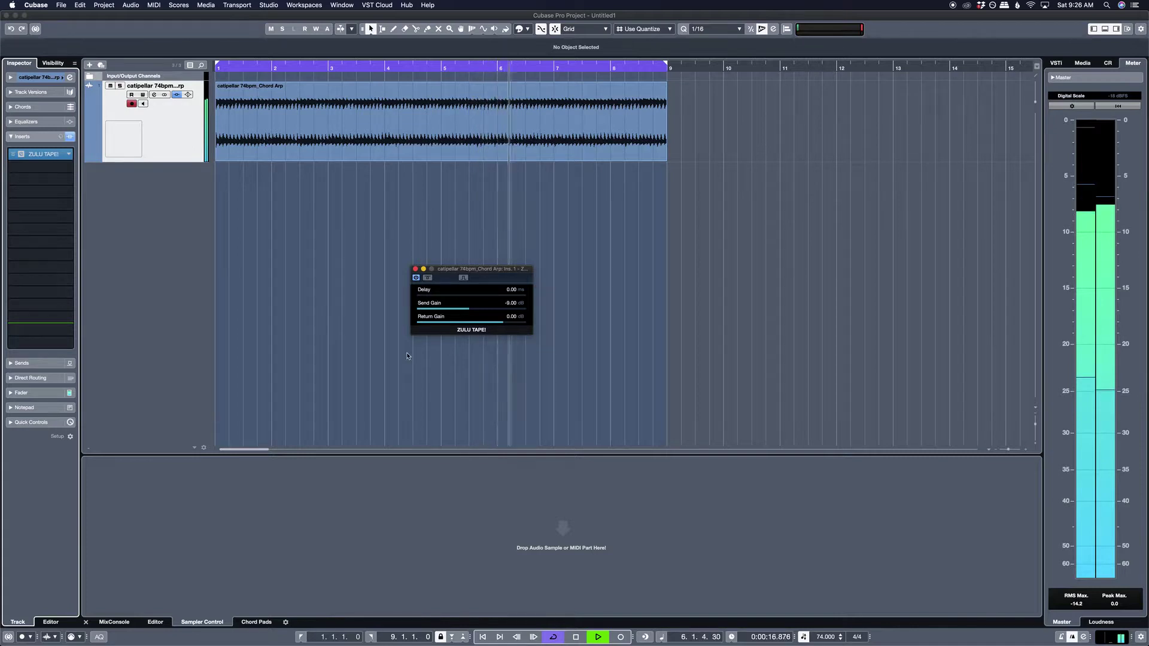
key(space)
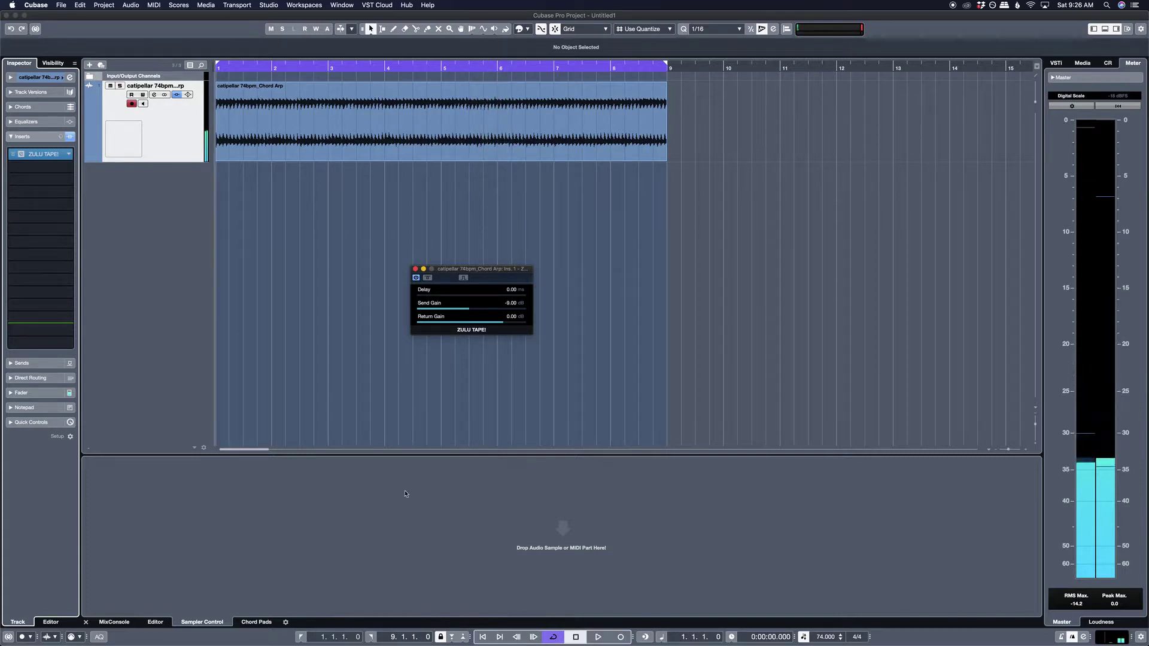